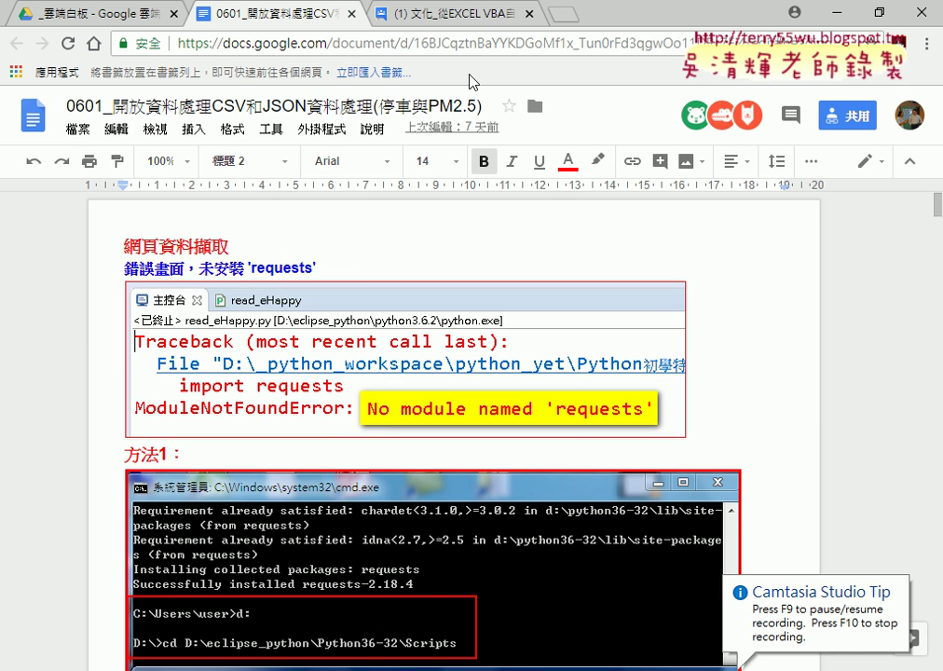
# Open the 8th-session SQLite topic in Google Groups and select lesson lines 01–06.
pyautogui.click(365, 21)
pyautogui.click(501, 546)
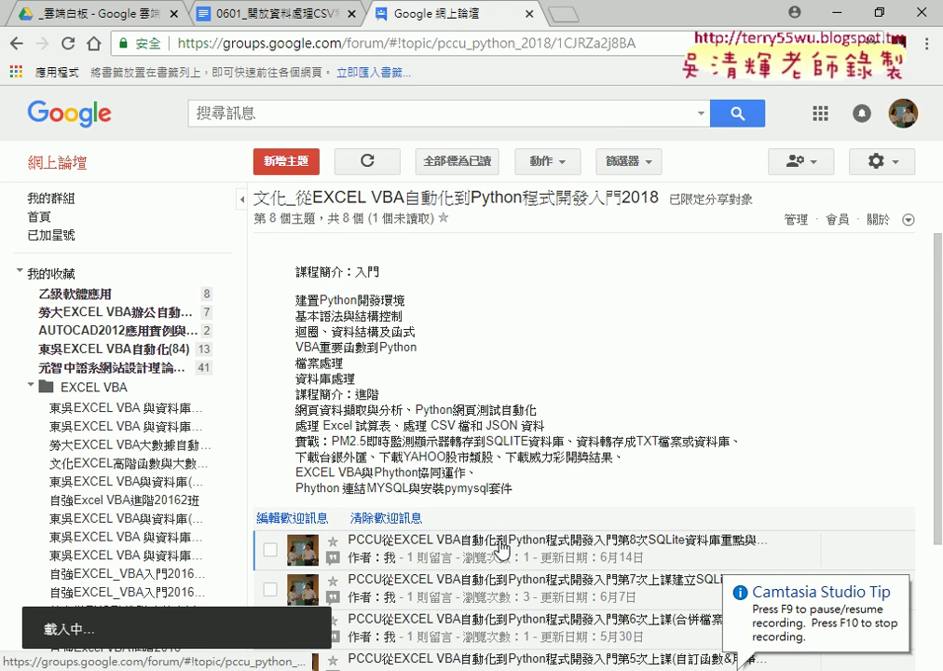
pyautogui.scroll(-1, 612, 431)
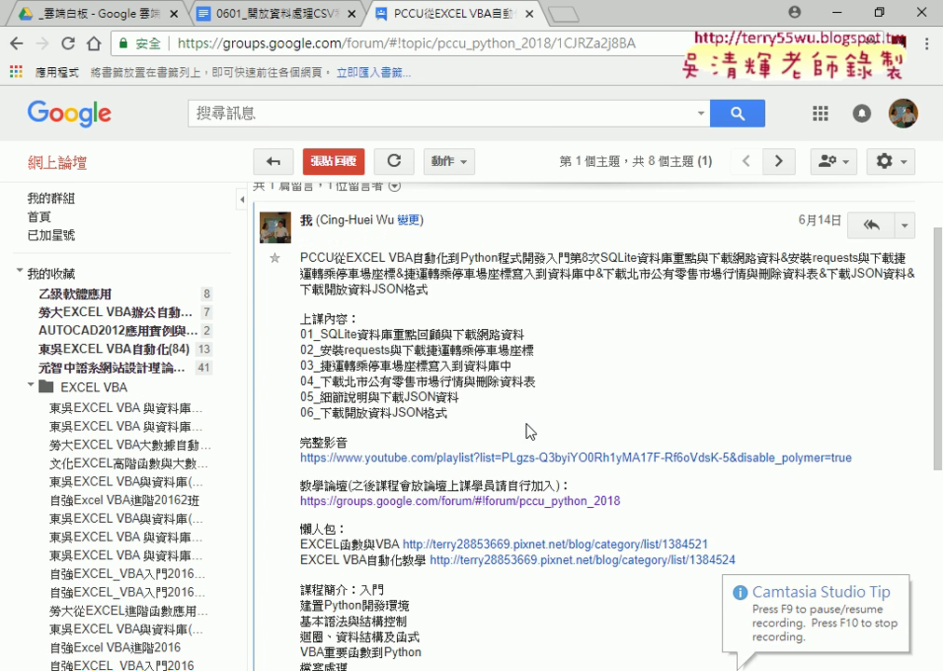
pyautogui.moveTo(447, 413); pyautogui.dragTo(322, 343)
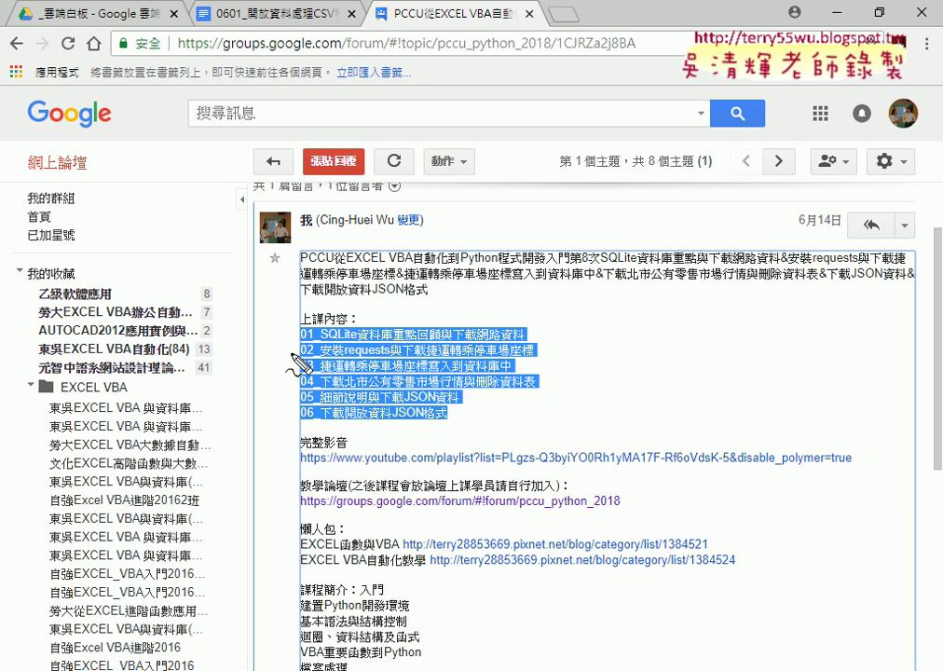
# Underline SQLite in lesson item 01 in red and write 'db' beside the list.
pyautogui.moveTo(319, 343); pyautogui.dragTo(351, 341)
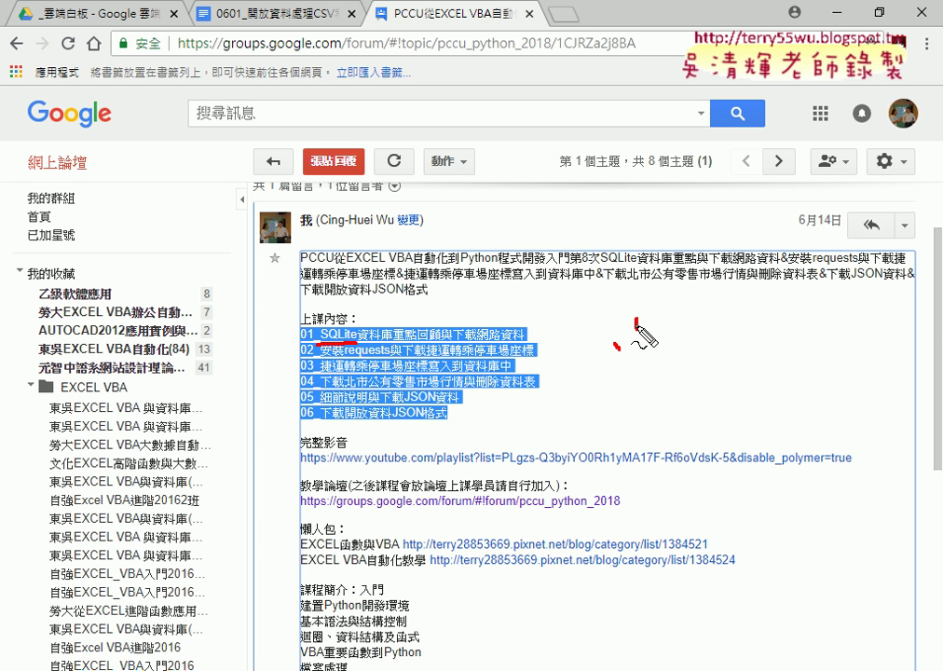
pyautogui.moveTo(633, 333)
pyautogui.mouseDown()
pyautogui.moveTo(639, 354)
pyautogui.moveTo(659, 352)
pyautogui.moveTo(661, 378)
pyautogui.mouseUp()
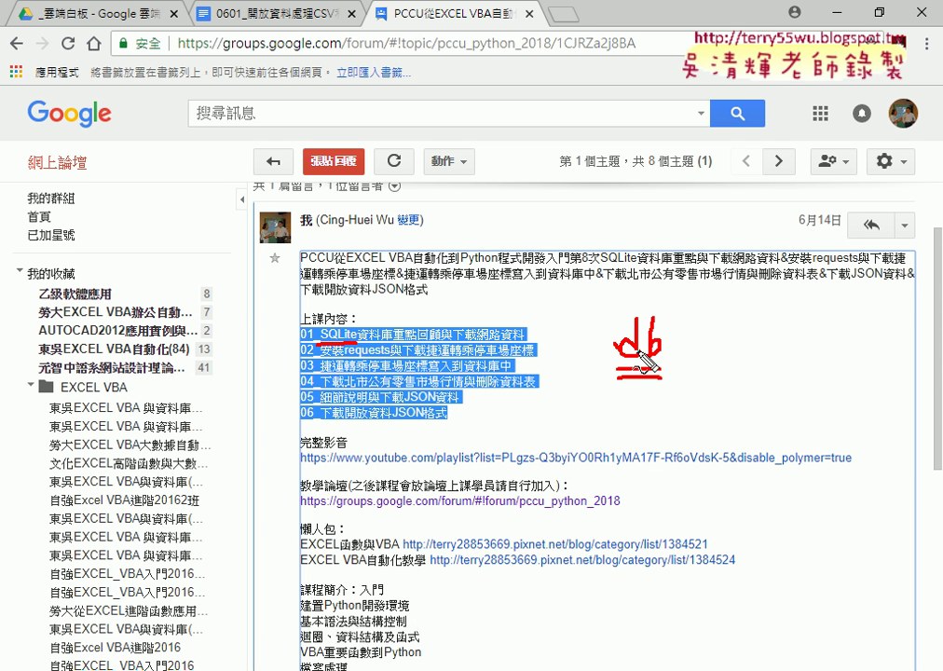
# Underline requests, the download phrases, 刪除 and JSON phrases in items 02, 04, 05 and 06.
pyautogui.moveTo(344, 355); pyautogui.dragTo(388, 354)
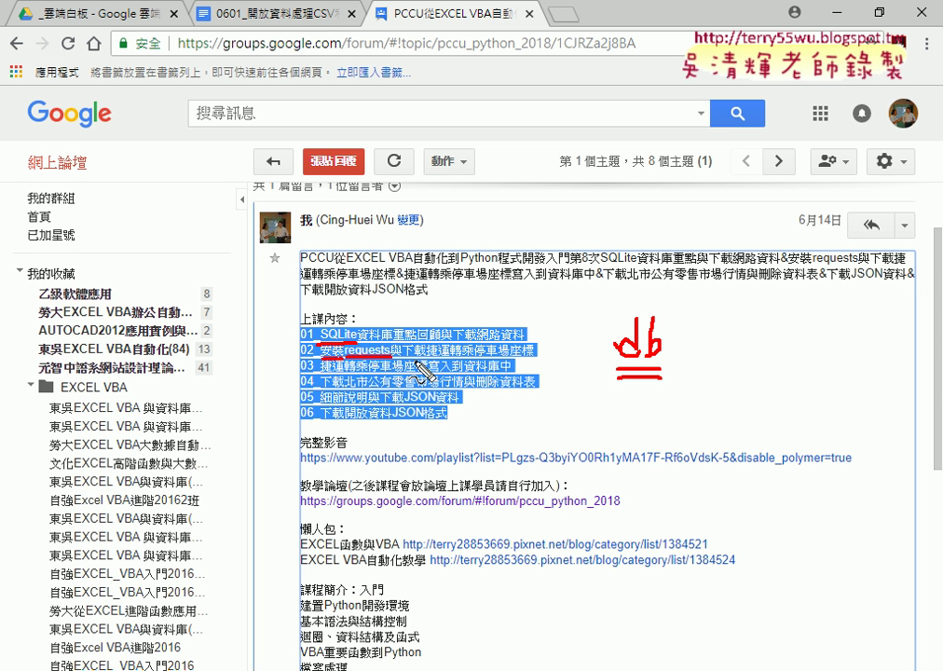
pyautogui.moveTo(395, 357); pyautogui.dragTo(534, 357)
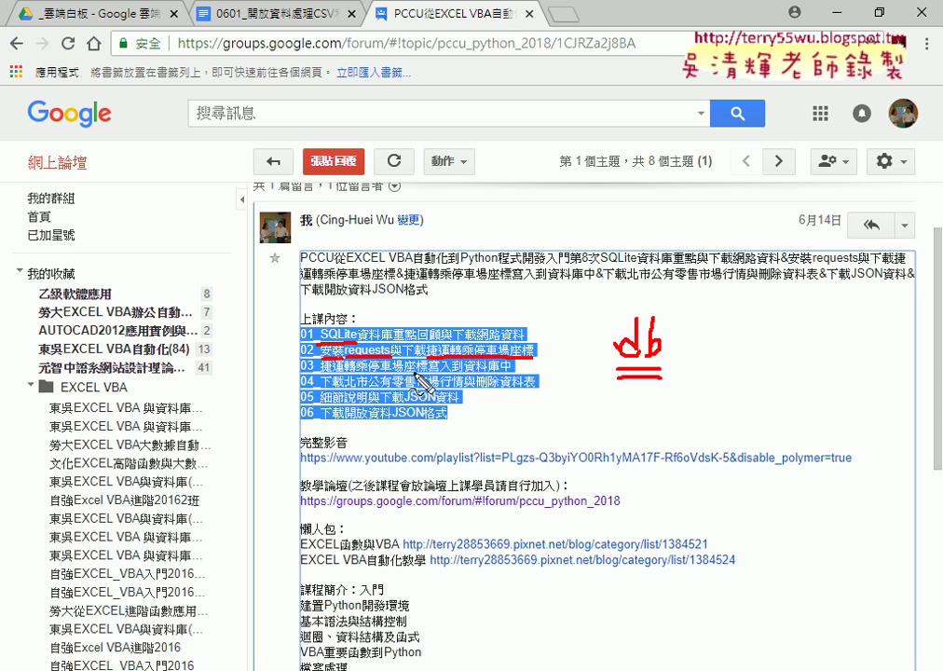
pyautogui.moveTo(345, 388); pyautogui.dragTo(470, 394)
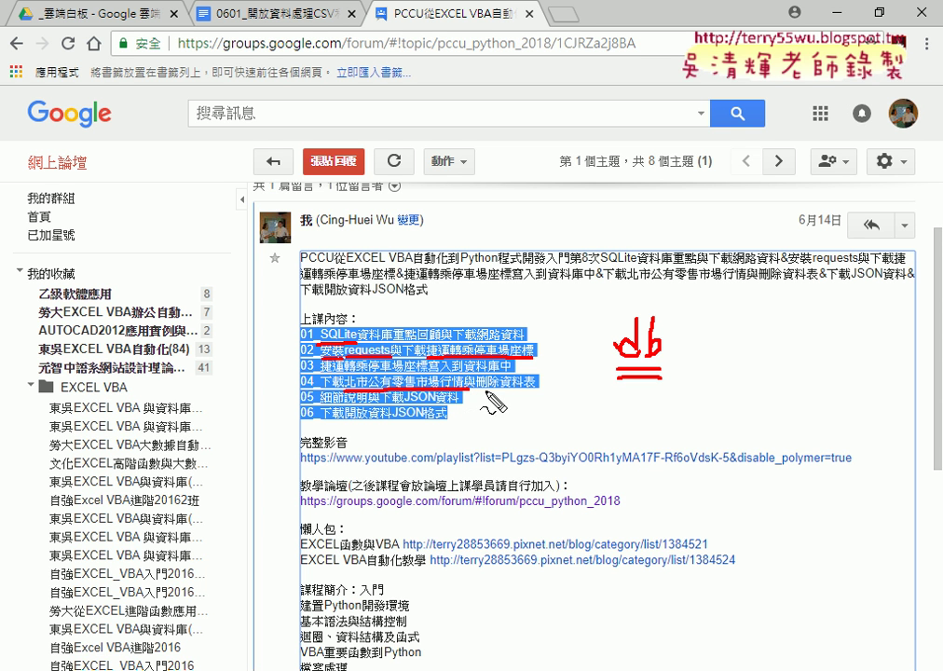
pyautogui.moveTo(483, 389); pyautogui.dragTo(508, 391)
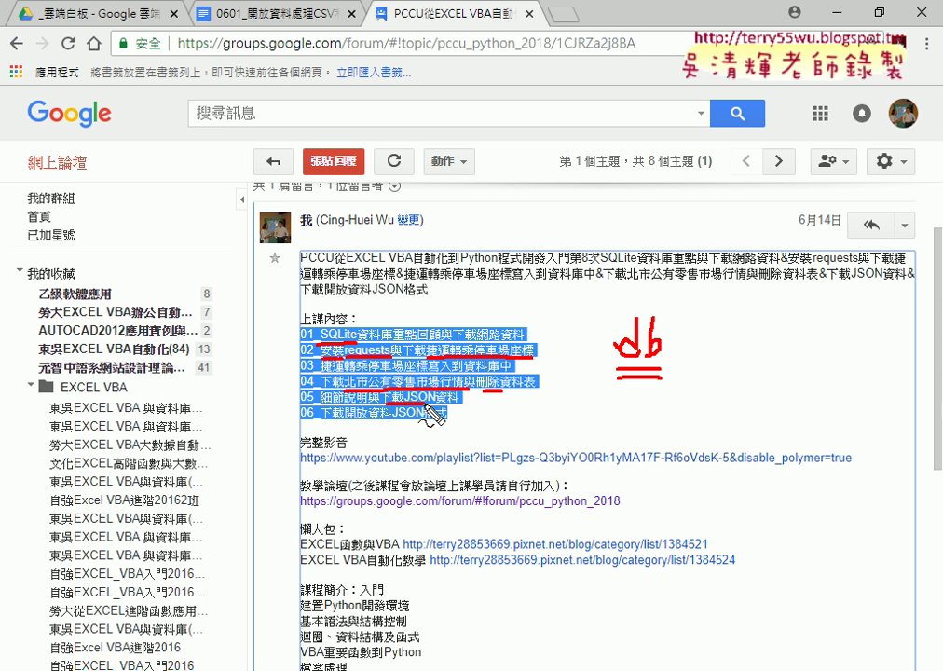
pyautogui.moveTo(401, 403); pyautogui.dragTo(458, 402)
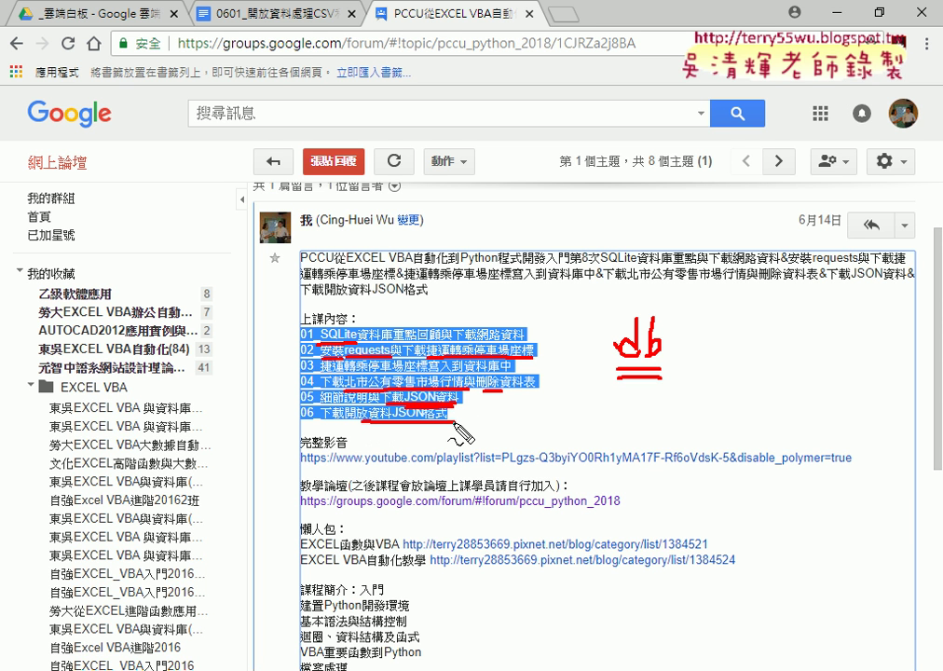
pyautogui.moveTo(360, 420); pyautogui.dragTo(450, 420)
pyautogui.click(284, 16)
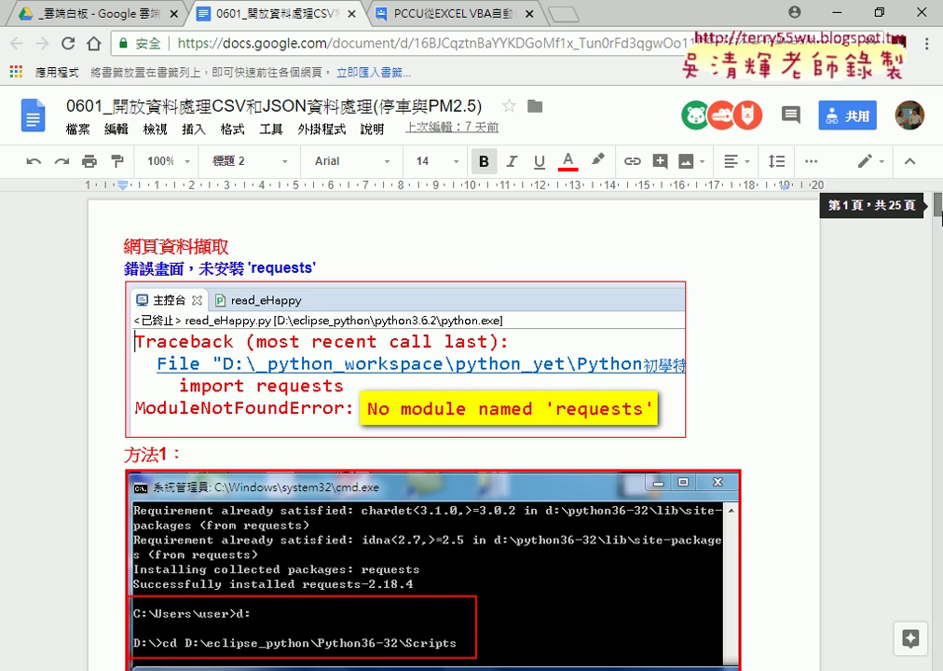
# Scroll the notes to the pip install requests and PyDev site-packages screenshots.
pyautogui.scroll(-5, 937, 216)
pyautogui.moveTo(937, 216); pyautogui.dragTo(938, 238)
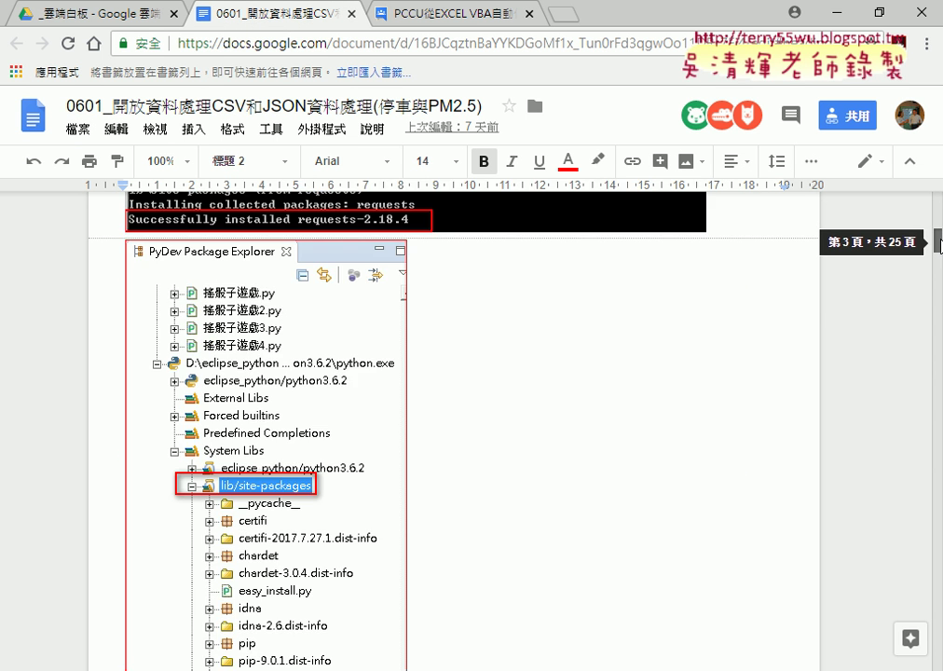
pyautogui.scroll(-2, 939, 238)
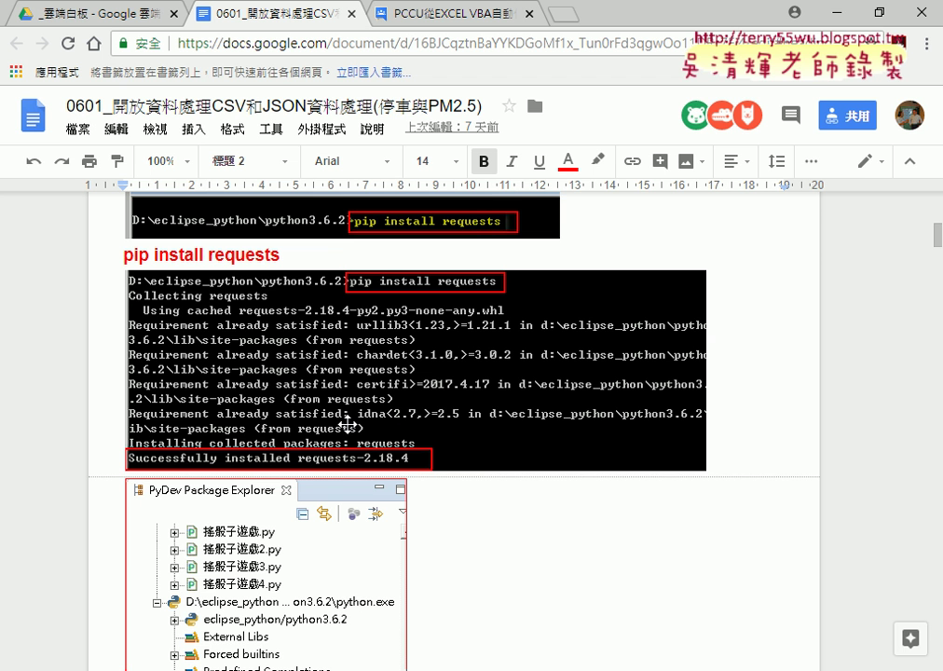
pyautogui.scroll(-3, 455, 409)
pyautogui.scroll(-1, 455, 409)
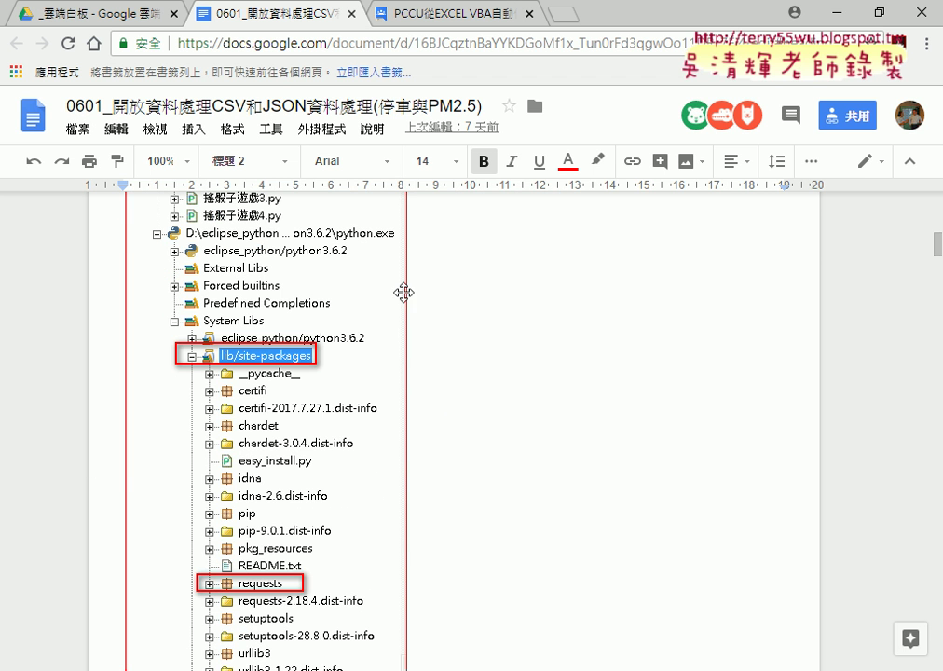
pyautogui.scroll(1, 404, 292)
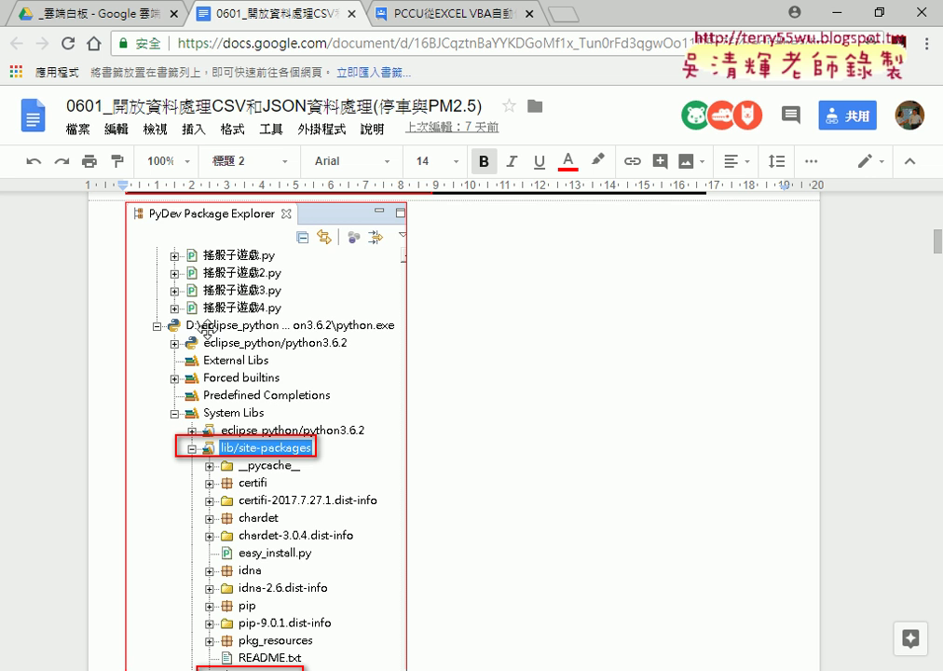
# Draw a red arrow pointing to the boxed requests entry in the site-packages tree.
pyautogui.scroll(-1, 244, 346)
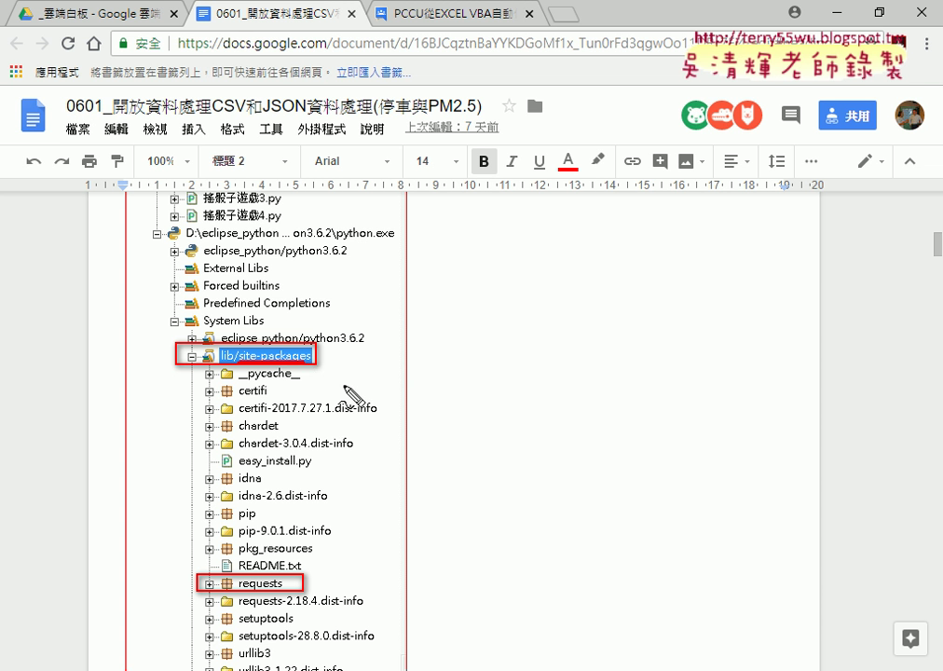
pyautogui.moveTo(445, 436)
pyautogui.mouseDown()
pyautogui.moveTo(307, 580)
pyautogui.moveTo(308, 570)
pyautogui.mouseUp()
# Scroll to the data.taipei listDataset link under the 開放資料CSV heading to preview it.
pyautogui.scroll(-3, 463, 488)
pyautogui.scroll(-5, 503, 463)
pyautogui.scroll(-3, 502, 463)
pyautogui.scroll(-1, 503, 463)
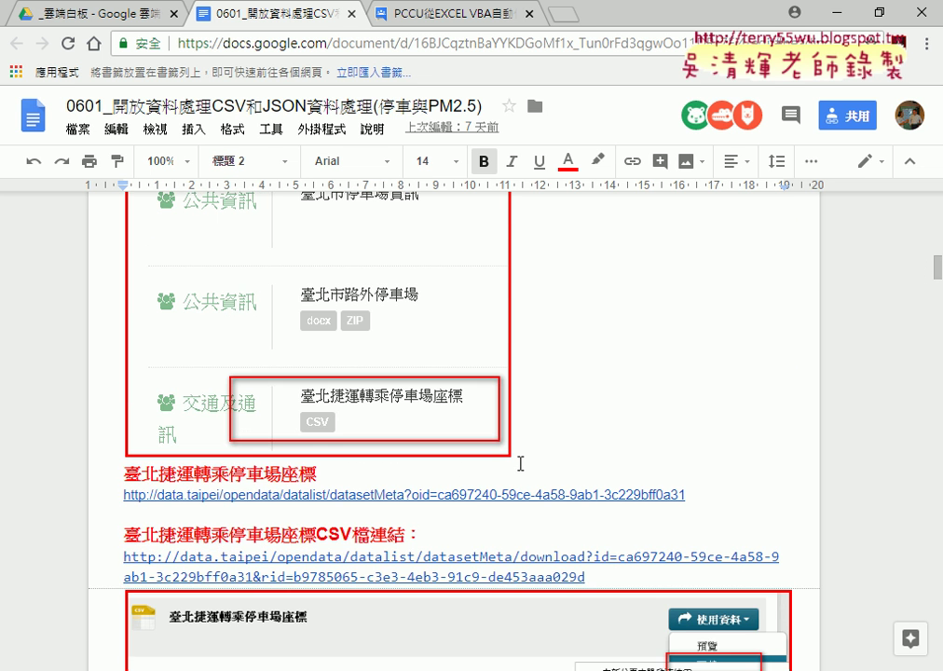
pyautogui.scroll(5, 531, 462)
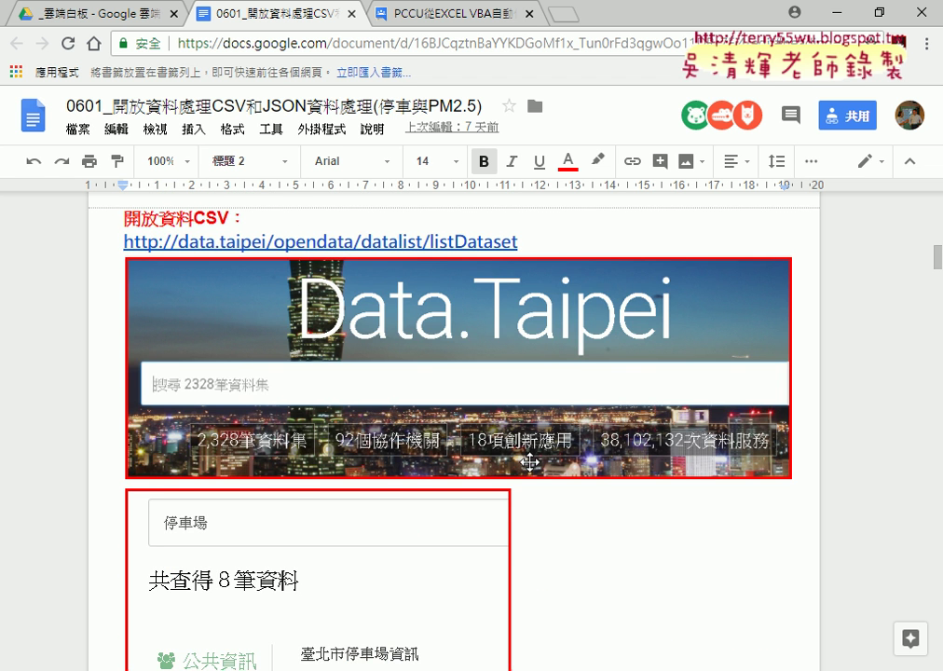
pyautogui.scroll(-5, 583, 475)
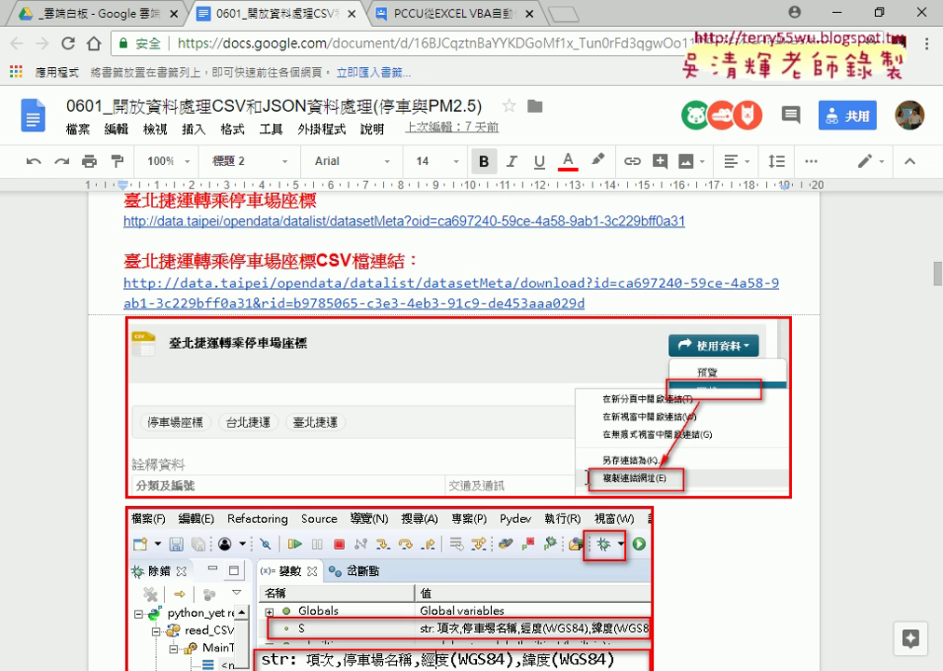
pyautogui.scroll(4, 585, 486)
pyautogui.scroll(3, 553, 488)
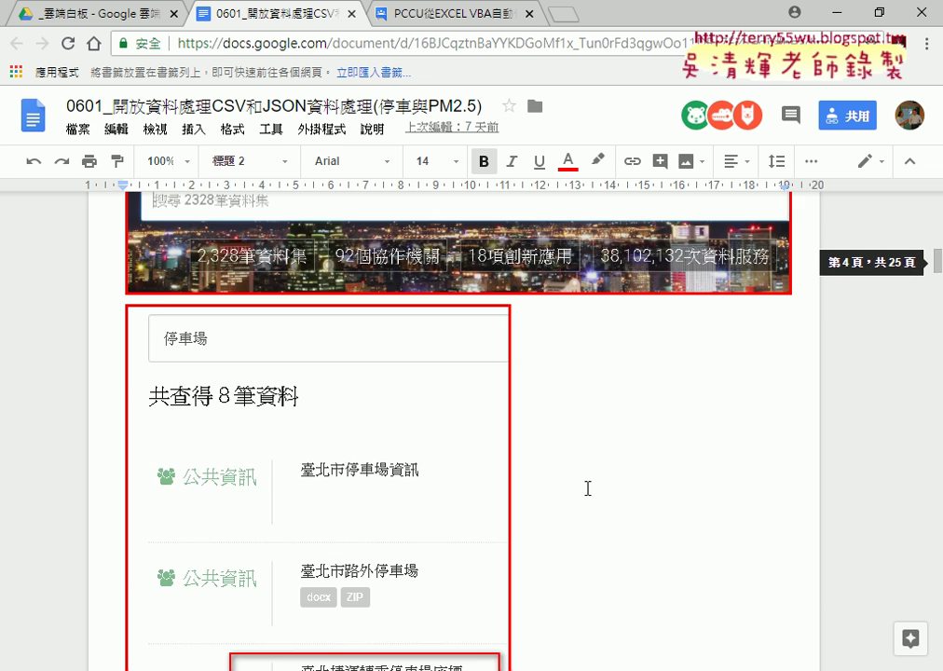
pyautogui.scroll(2, 587, 488)
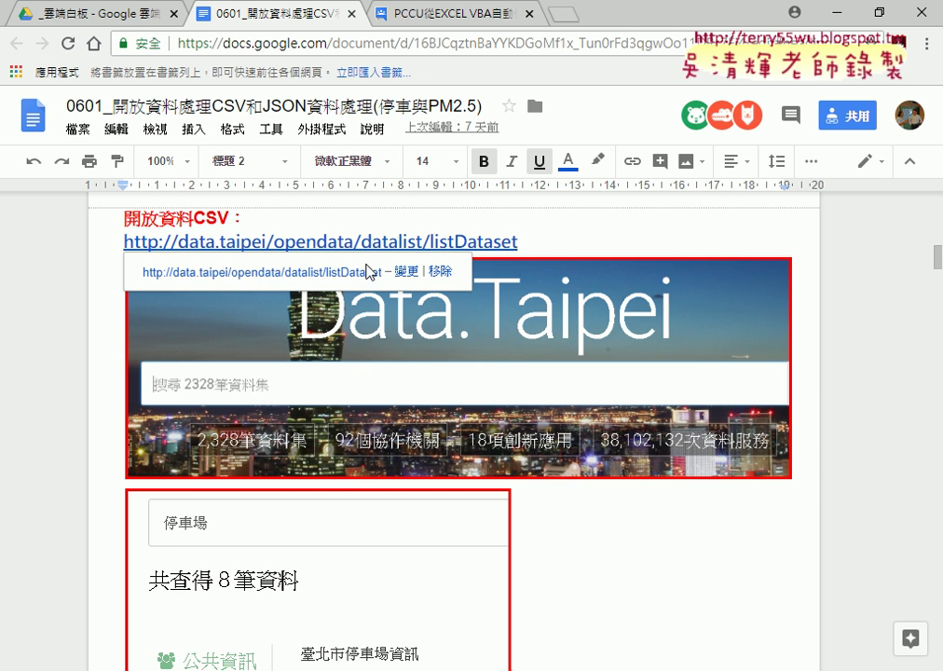
# Open the Data.Taipei catalogue of 2753 datasets in a new tab, then return to the notes.
pyautogui.click(329, 273)
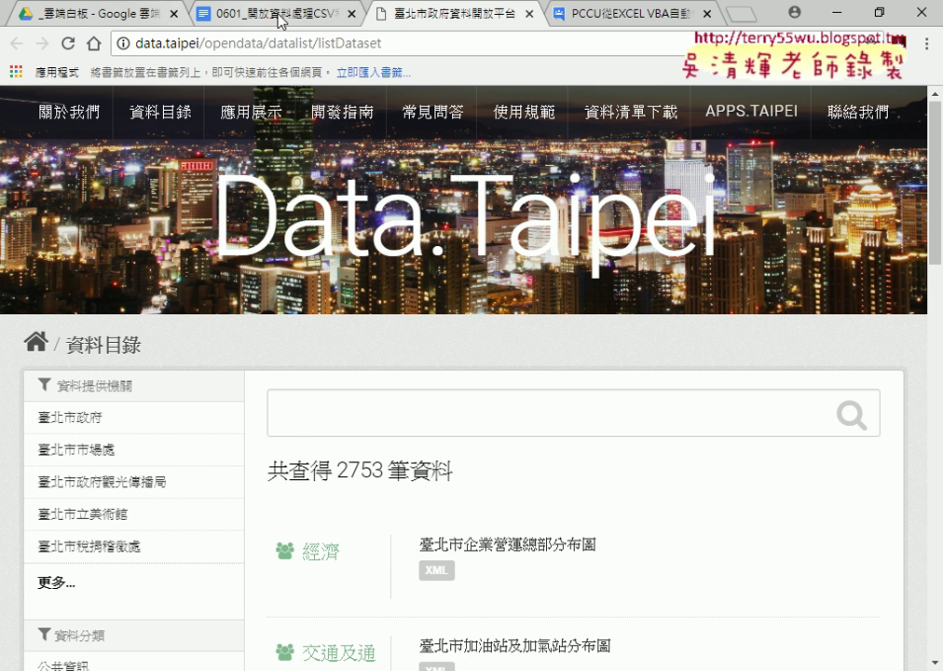
pyautogui.click(244, 13)
pyautogui.scroll(-3, 385, 279)
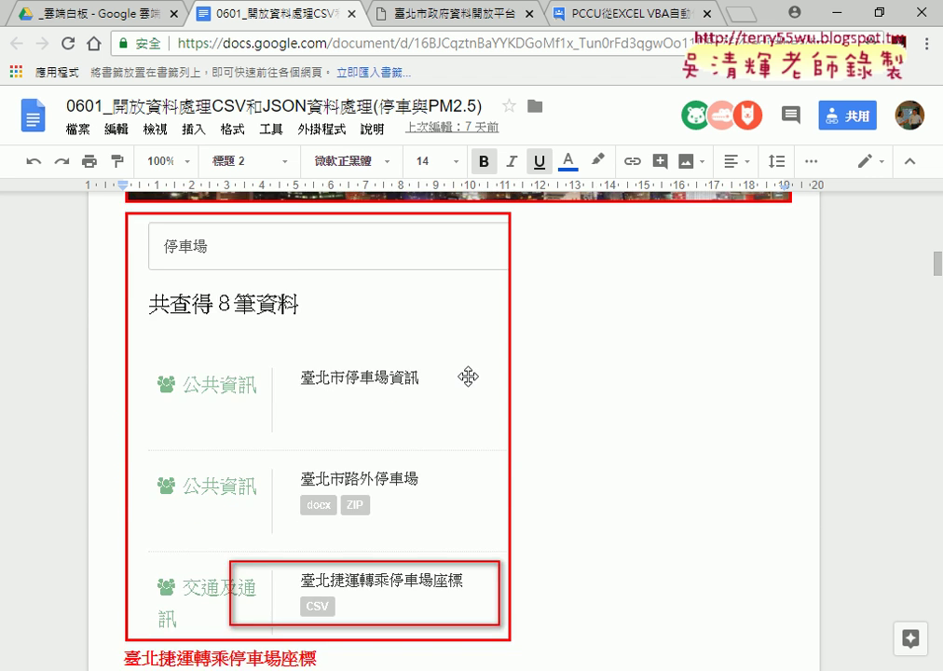
pyautogui.scroll(-3, 553, 408)
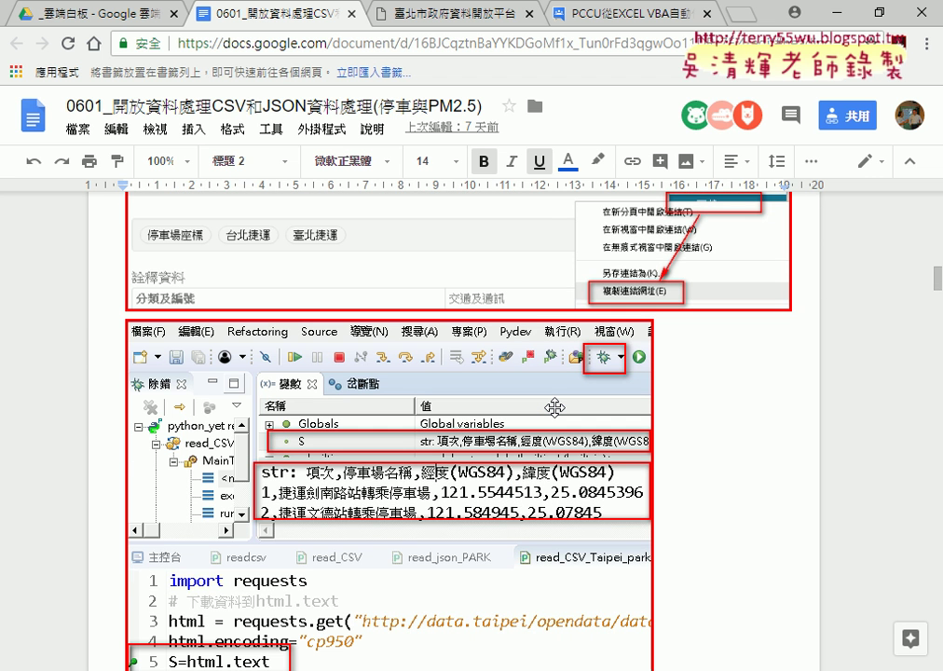
pyautogui.scroll(-3, 554, 407)
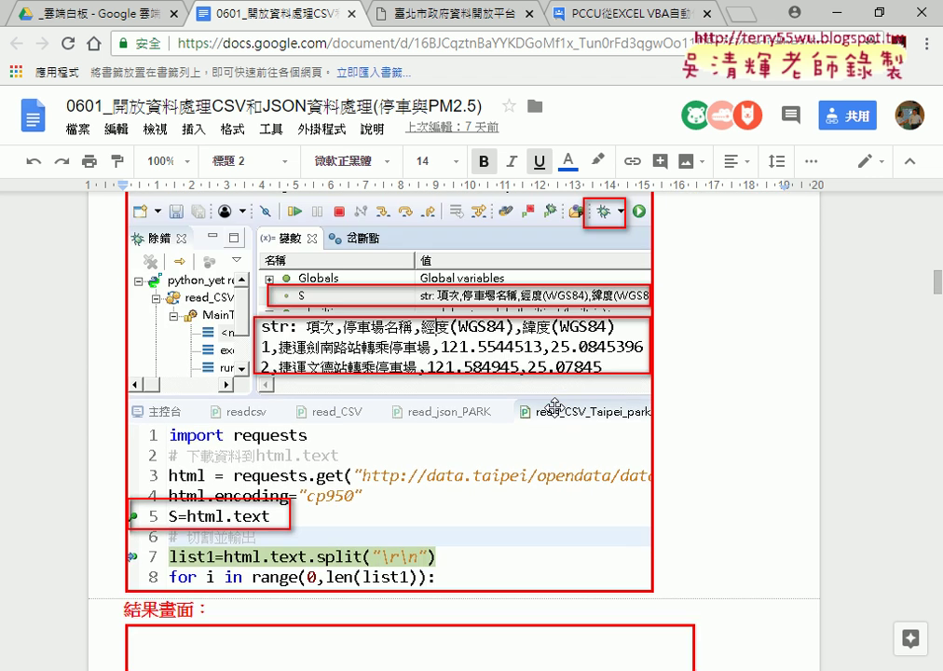
pyautogui.scroll(-1, 417, 378)
pyautogui.scroll(-2, 417, 378)
pyautogui.scroll(-1, 417, 355)
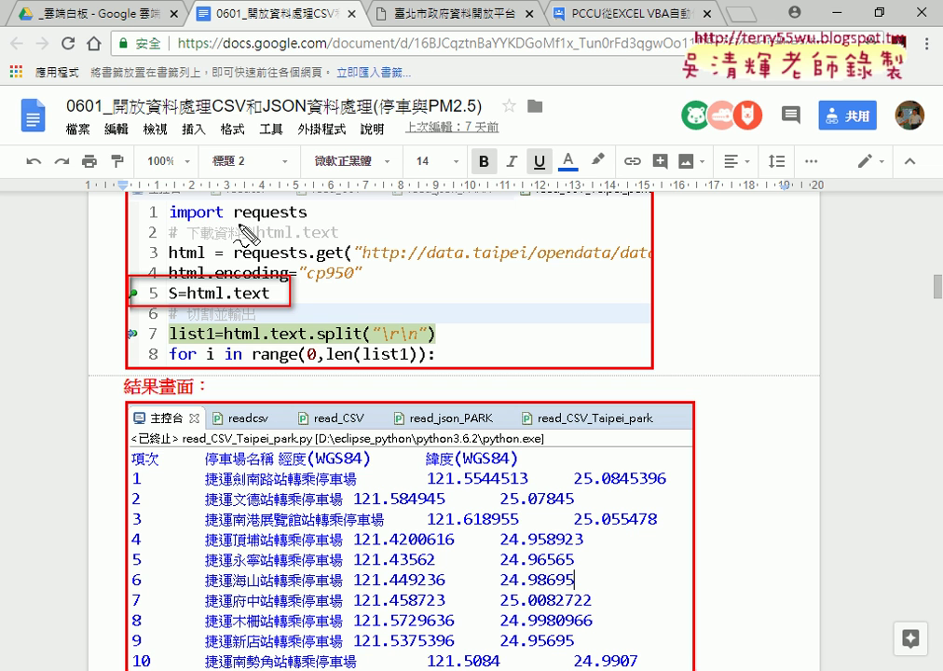
pyautogui.moveTo(233, 222); pyautogui.dragTo(306, 221)
pyautogui.moveTo(234, 225)
pyautogui.mouseDown()
pyautogui.moveTo(306, 225)
pyautogui.moveTo(337, 264)
pyautogui.moveTo(529, 264)
pyautogui.mouseUp()
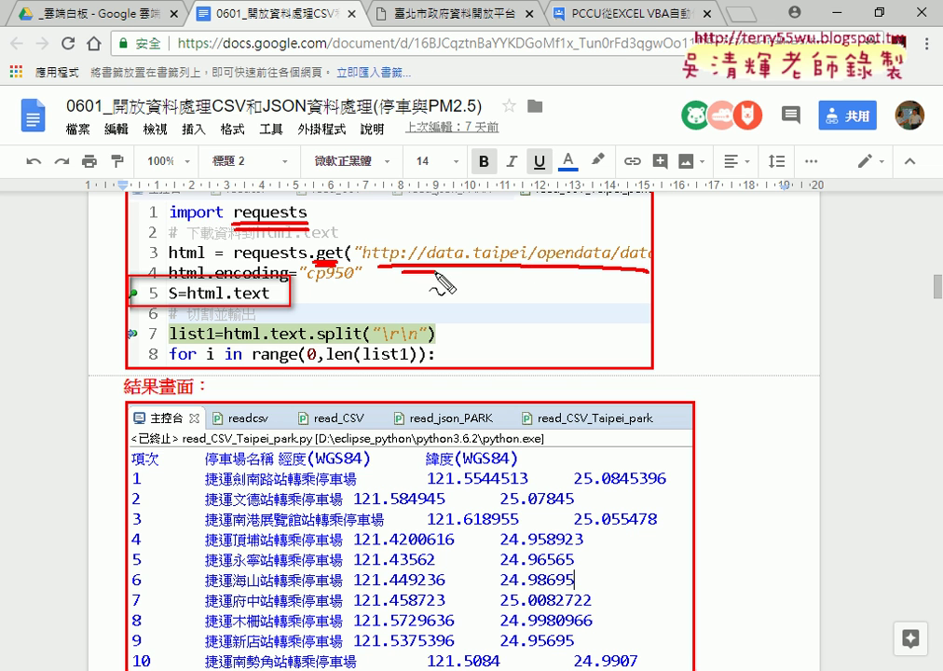
pyautogui.moveTo(381, 272); pyautogui.dragTo(647, 272)
pyautogui.moveTo(499, 201)
pyautogui.mouseDown()
pyautogui.moveTo(514, 241)
pyautogui.moveTo(528, 229)
pyautogui.mouseUp()
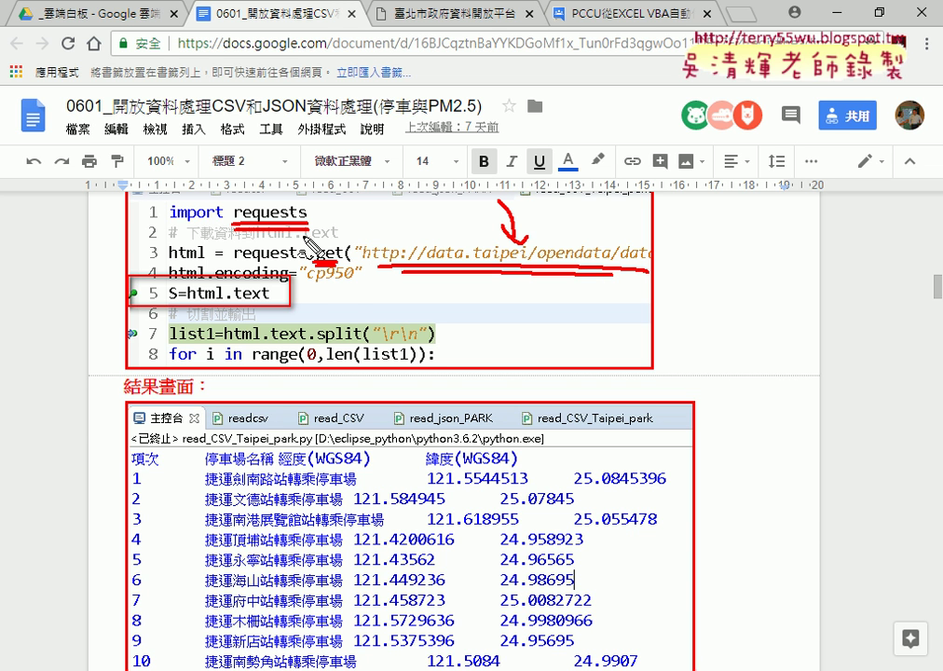
pyautogui.moveTo(174, 250); pyautogui.dragTo(203, 250)
pyautogui.moveTo(310, 287); pyautogui.dragTo(342, 286)
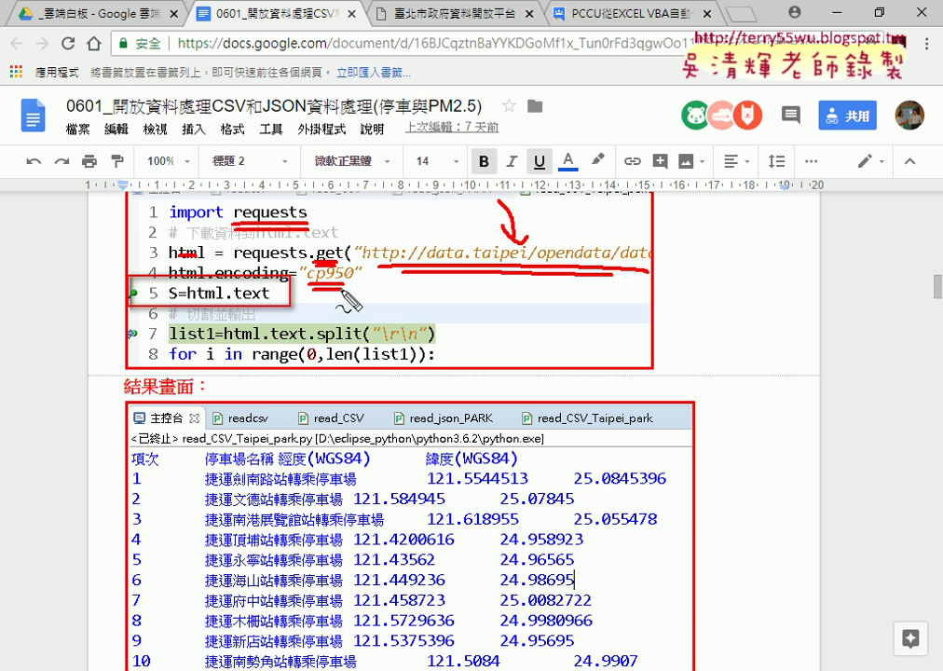
pyautogui.press('Escape')
# Download the 臺北捷運轉乘停車場座標 CSV and show it in its D: folder (12 KB).
pyautogui.scroll(2, 500, 327)
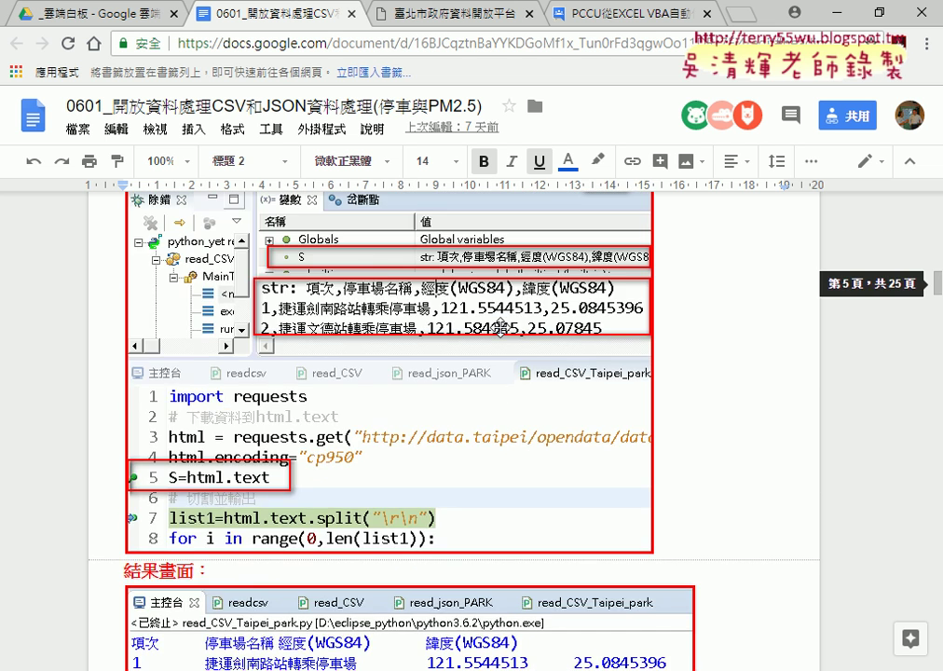
pyautogui.scroll(1, 500, 327)
pyautogui.scroll(2, 500, 326)
pyautogui.scroll(3, 500, 327)
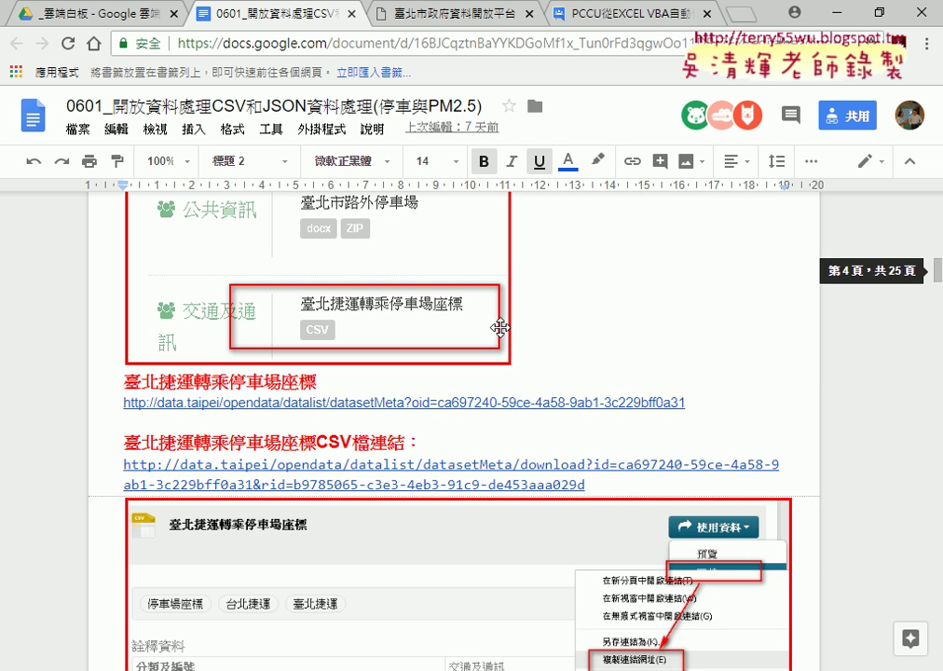
pyautogui.scroll(-1, 499, 331)
pyautogui.click(456, 372)
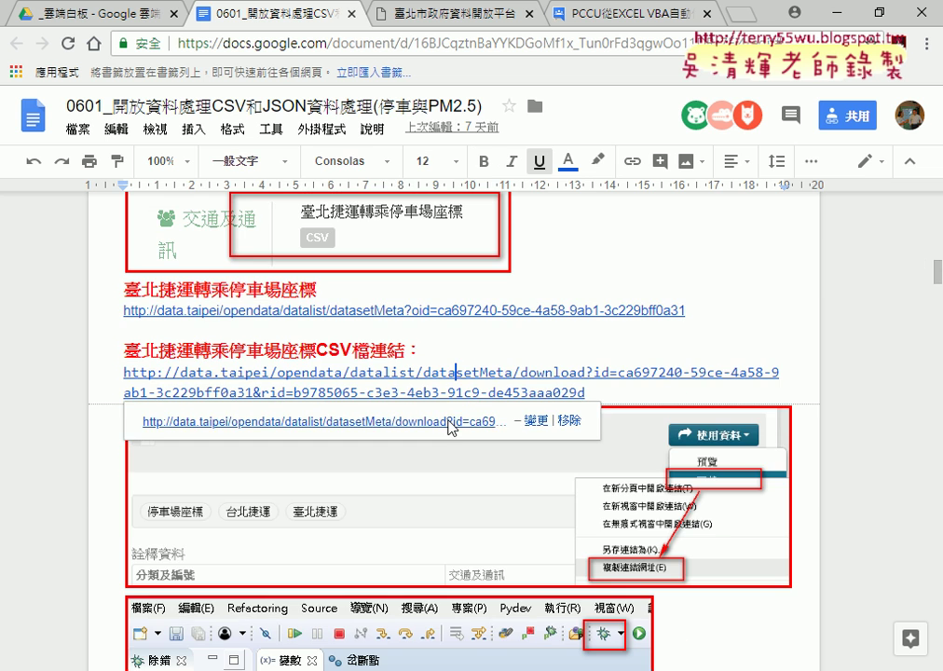
pyautogui.click(451, 362)
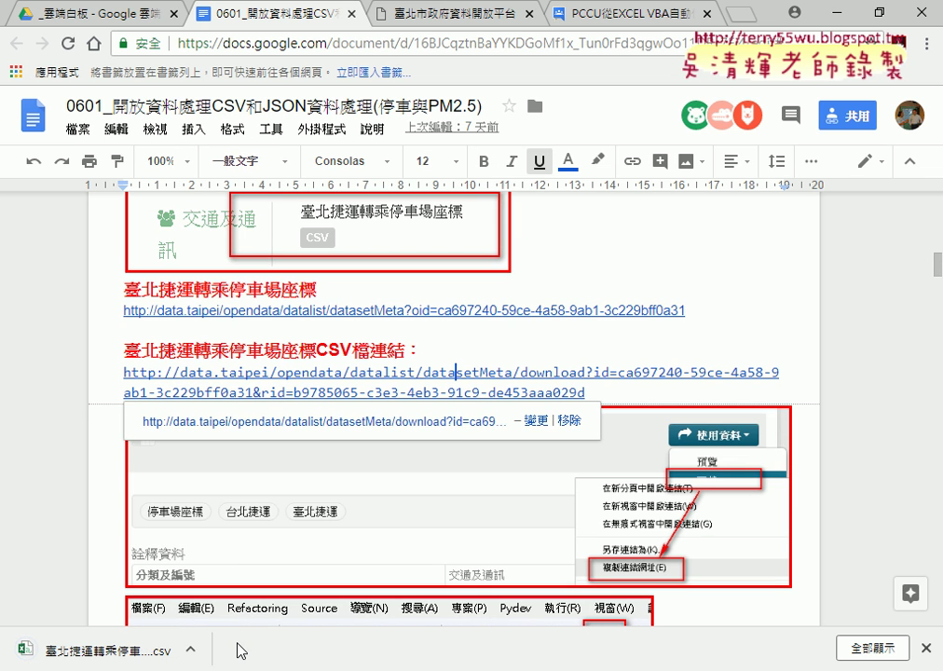
pyautogui.click(190, 649)
pyautogui.click(275, 589)
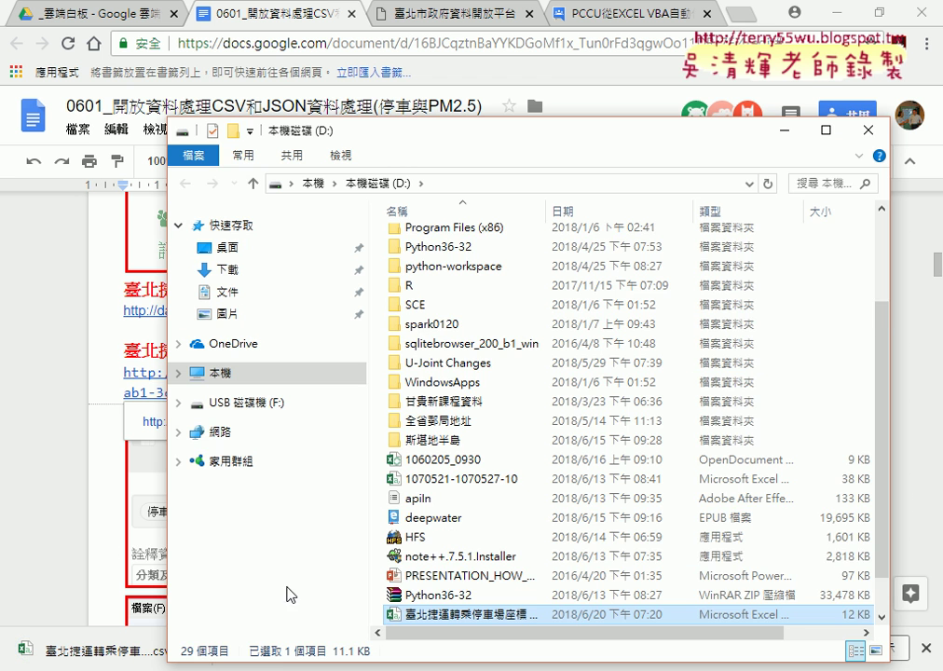
# Open the downloaded parking-coordinates CSV with 記事本 (Notepad).
pyautogui.scroll(-1, 628, 567)
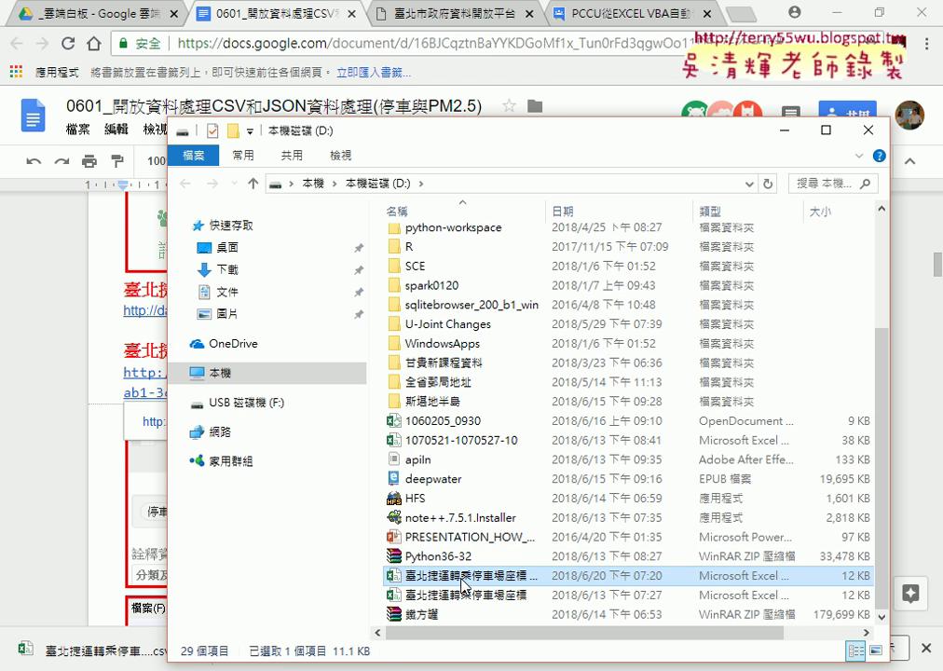
pyautogui.doubleClick(460, 576)
pyautogui.rightClick(461, 576)
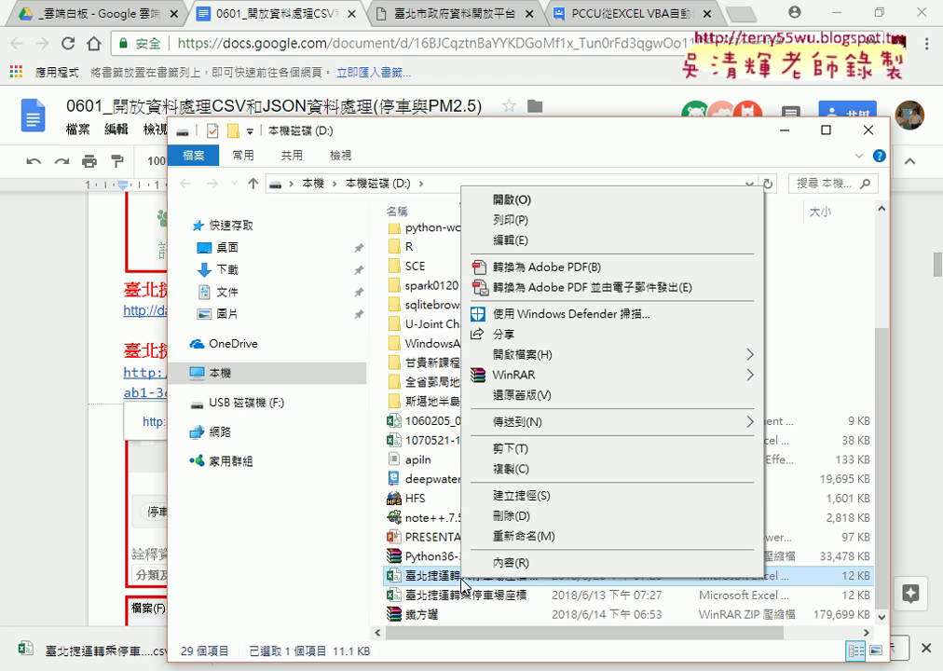
pyautogui.moveTo(521, 355)
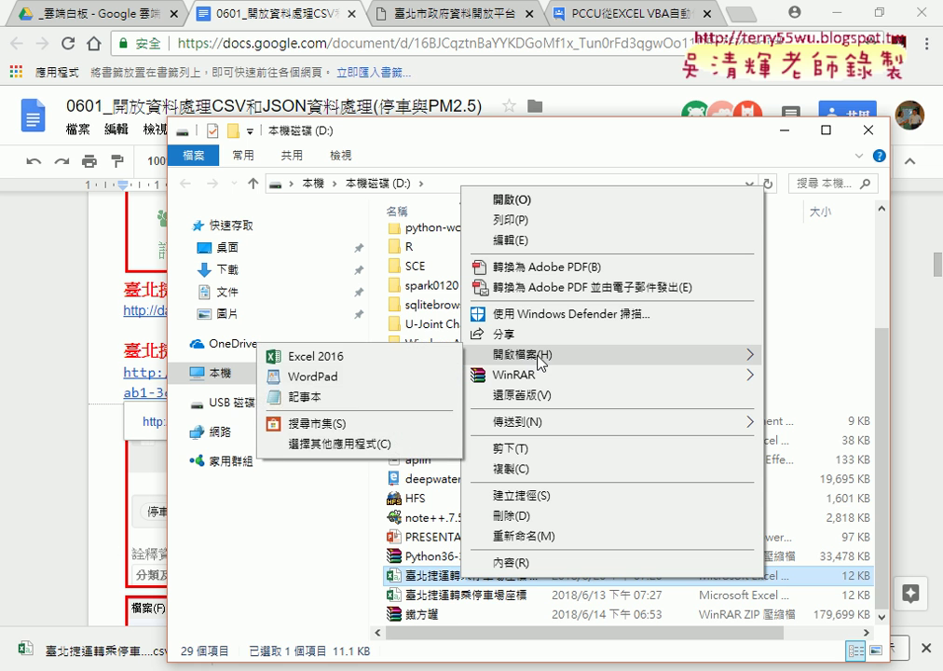
pyautogui.click(360, 402)
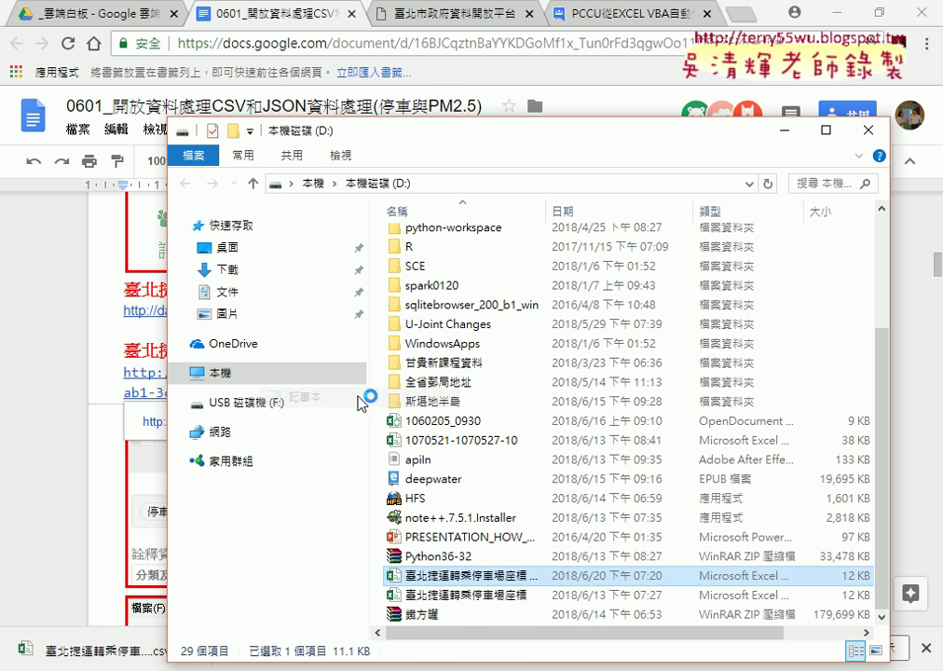
# Check the ANSI/Unicode/UTF-8 encodings in Notepad's 另存新檔 dialog, then return to the notes.
pyautogui.click(224, 79)
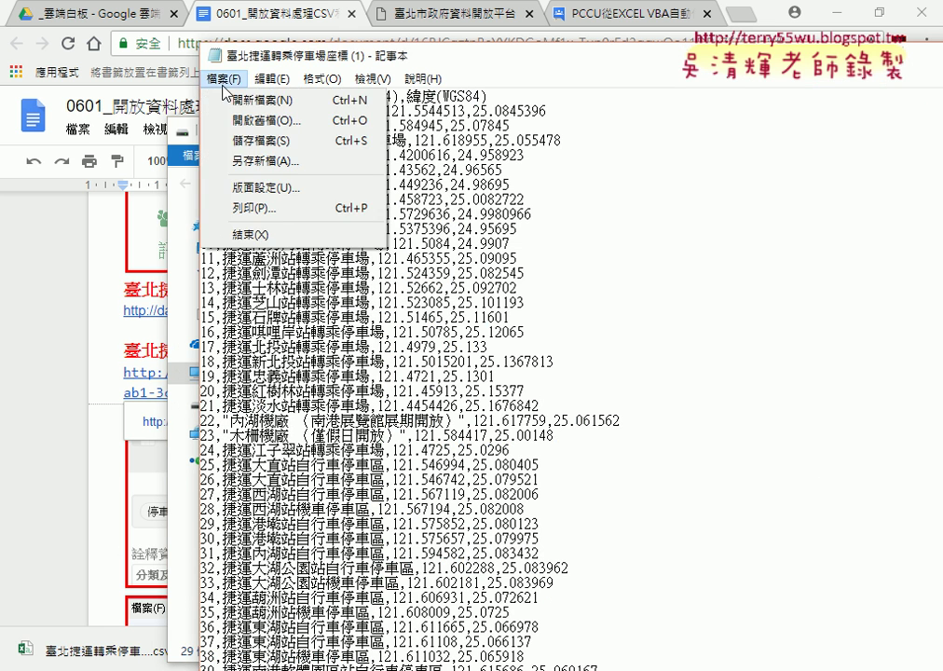
pyautogui.click(251, 158)
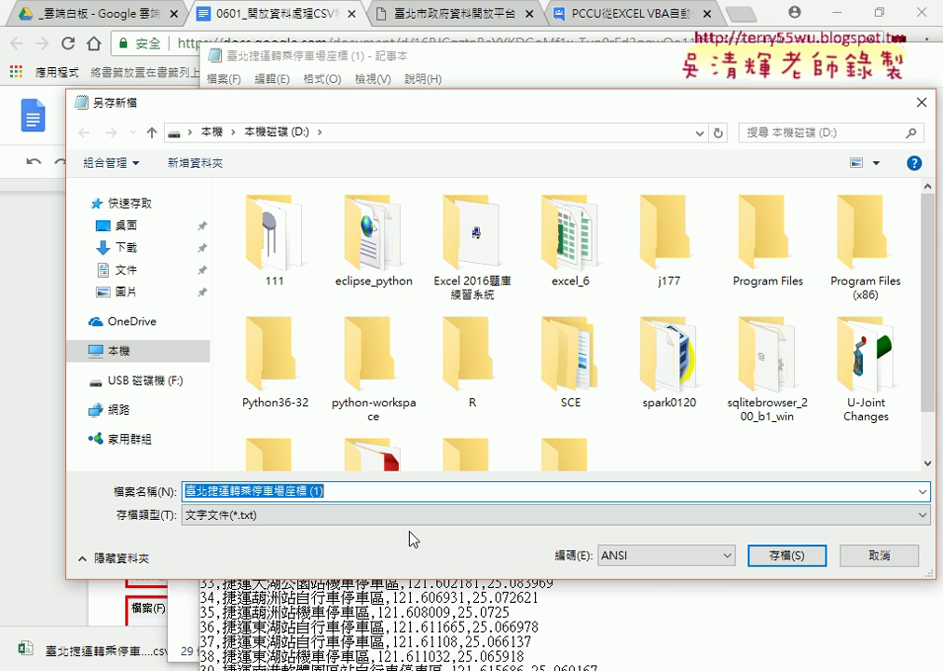
pyautogui.click(662, 557)
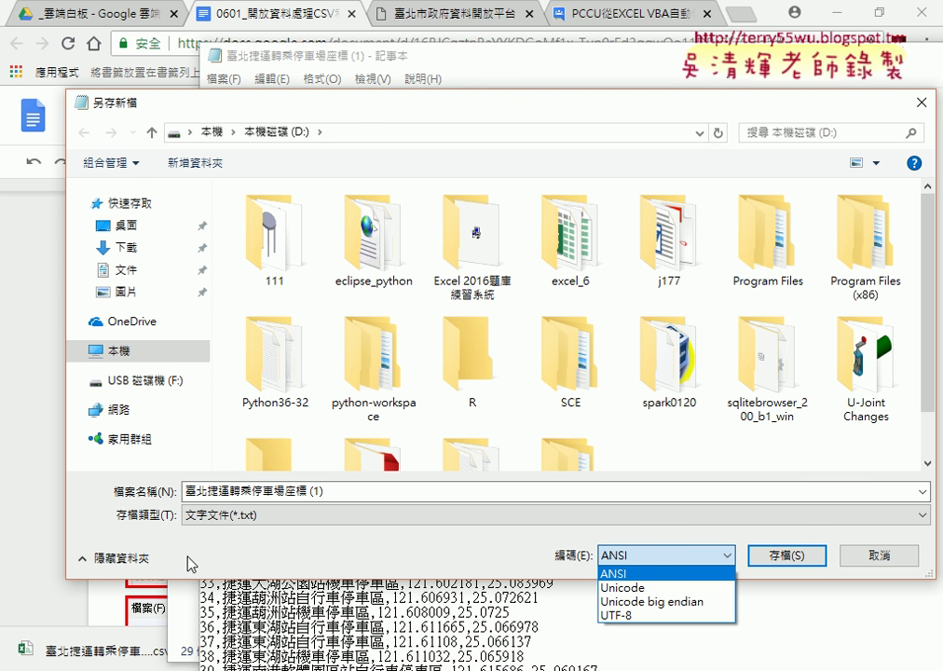
pyautogui.click(42, 447)
# Scroll past the parking examples to the 範例：臺北市公有零售市場行情 section and its data.taipei screenshot.
pyautogui.scroll(-4, 446, 447)
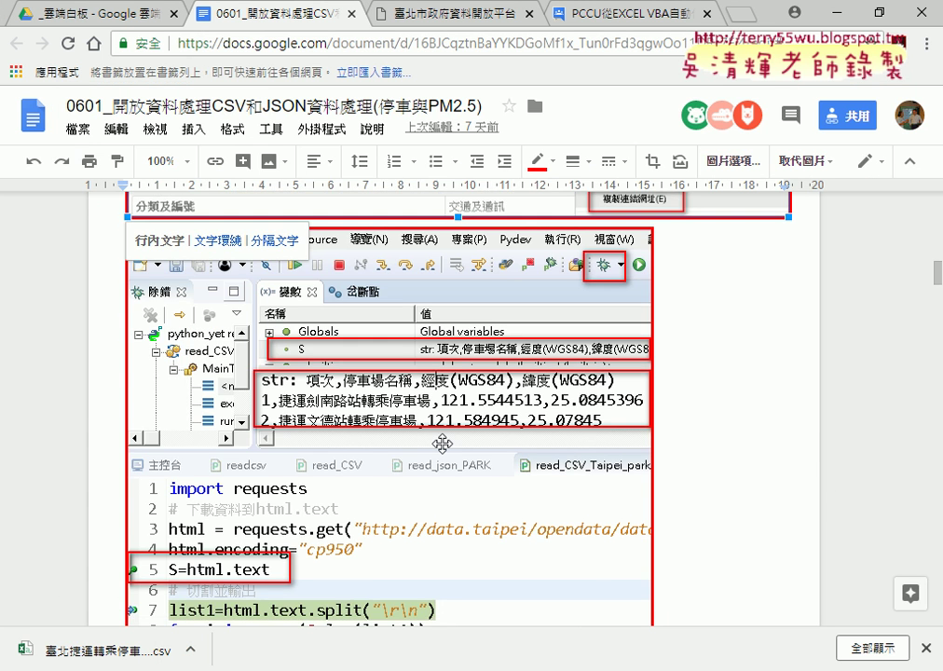
pyautogui.scroll(-4, 438, 433)
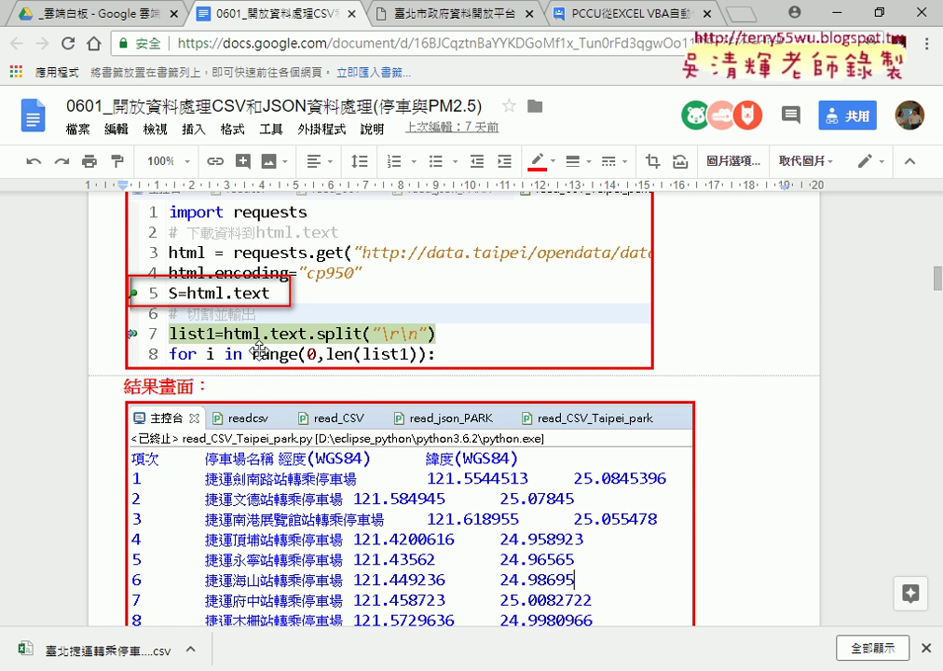
pyautogui.scroll(1, 300, 324)
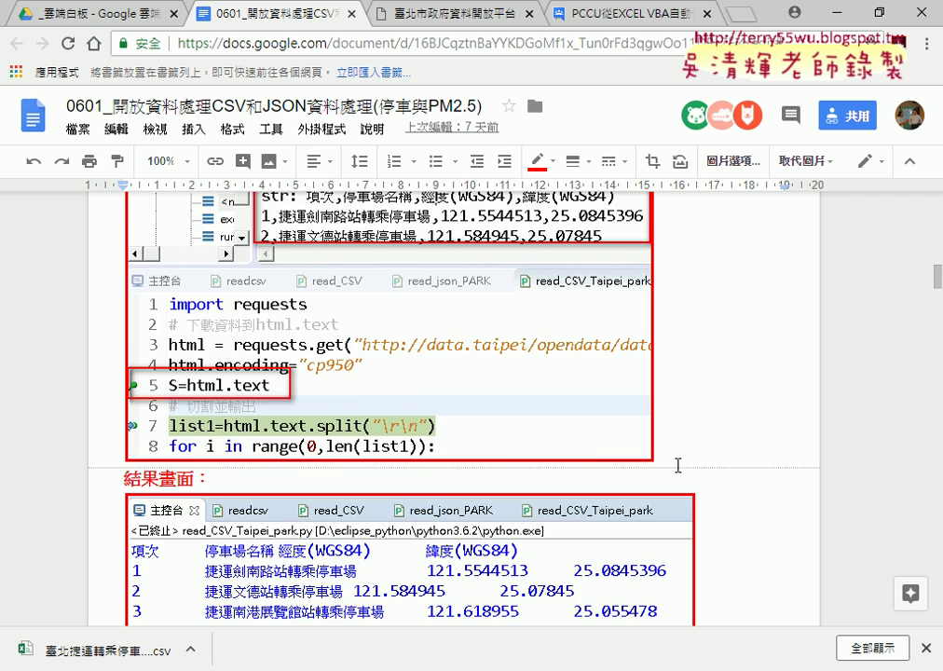
pyautogui.scroll(-4, 408, 376)
pyautogui.scroll(-2, 479, 387)
pyautogui.scroll(-1, 480, 386)
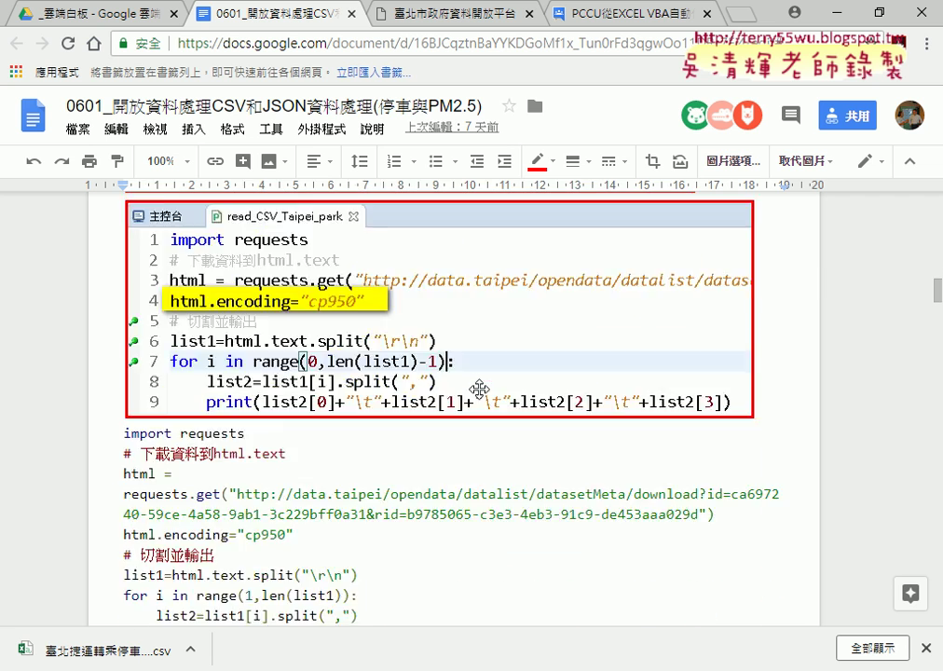
pyautogui.scroll(-1, 480, 387)
pyautogui.scroll(-1, 481, 390)
pyautogui.scroll(-1, 481, 389)
pyautogui.scroll(-1, 481, 389)
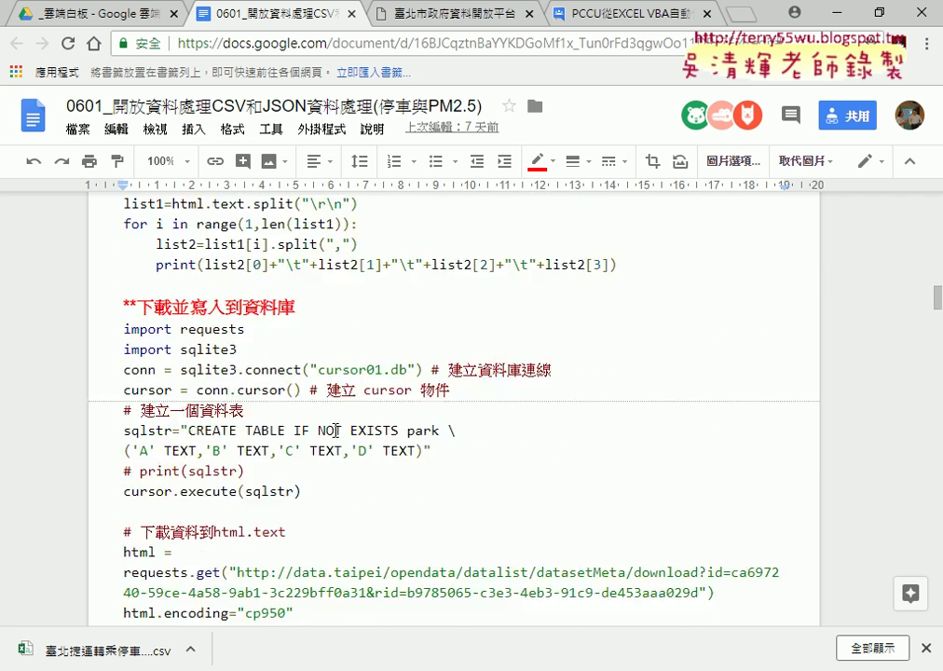
pyautogui.scroll(-3, 481, 389)
pyautogui.scroll(-2, 481, 389)
pyautogui.scroll(-2, 333, 429)
pyautogui.scroll(-3, 333, 429)
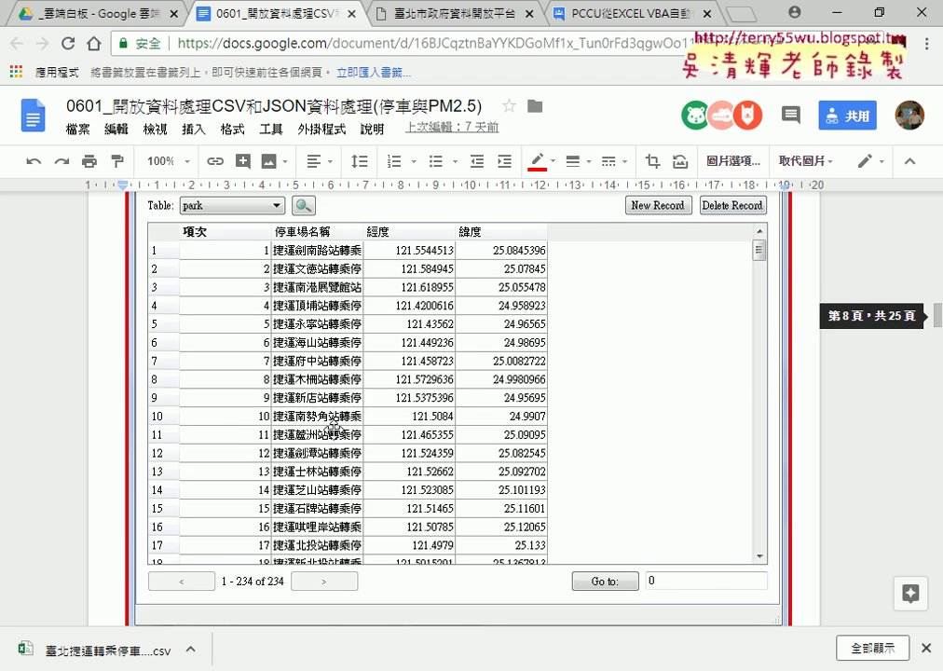
pyautogui.scroll(-4, 334, 429)
pyautogui.scroll(-1, 334, 430)
pyautogui.scroll(-3, 333, 429)
pyautogui.scroll(-1, 334, 429)
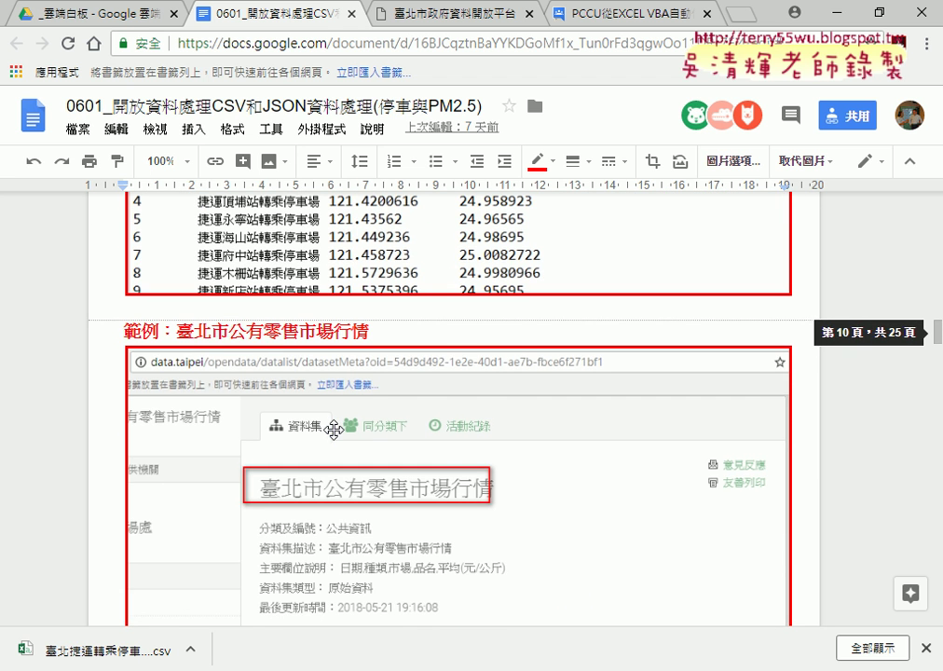
pyautogui.moveTo(179, 331); pyautogui.dragTo(369, 331)
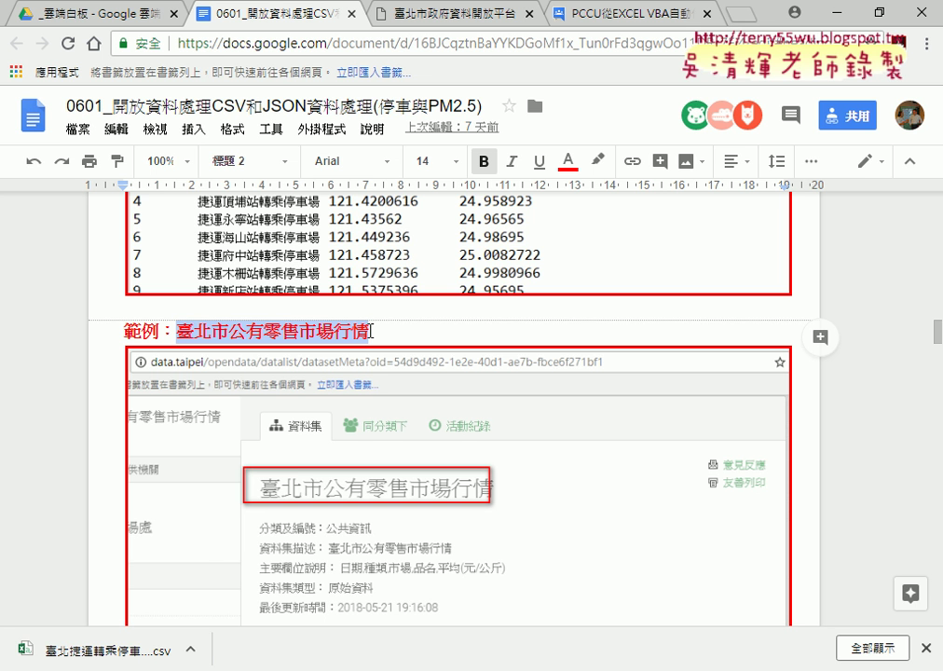
pyautogui.scroll(-2, 369, 330)
pyautogui.scroll(-1, 369, 330)
pyautogui.scroll(-2, 369, 331)
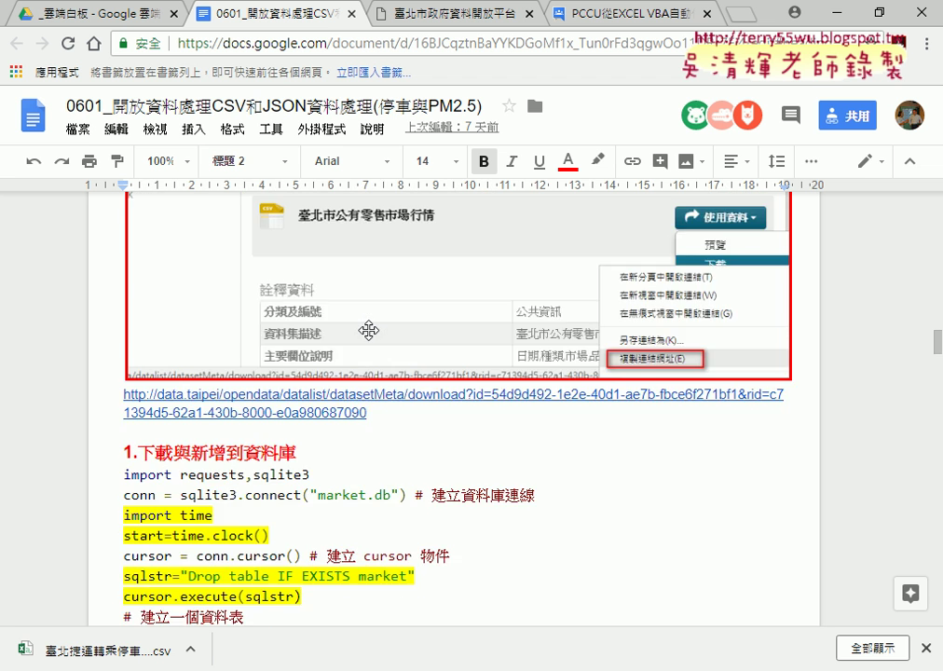
pyautogui.scroll(-4, 369, 331)
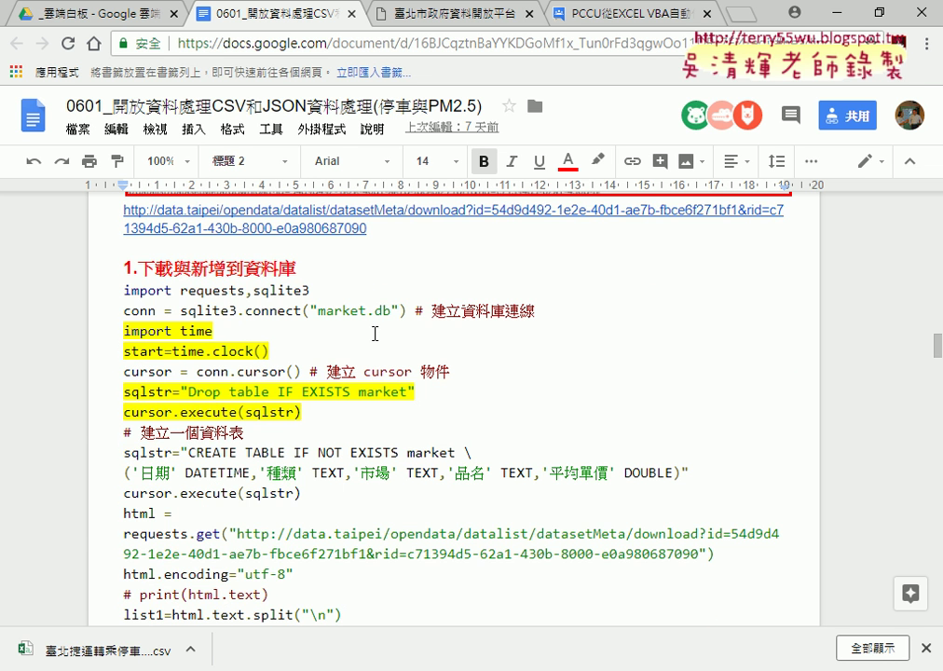
pyautogui.scroll(-1, 370, 331)
pyautogui.scroll(-1, 369, 330)
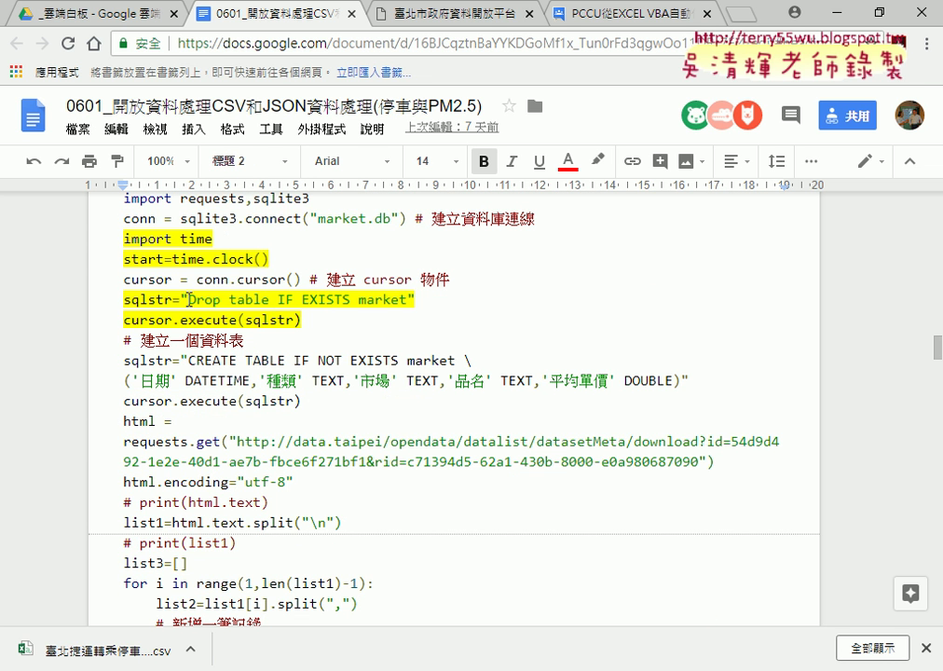
pyautogui.moveTo(173, 299); pyautogui.dragTo(420, 301)
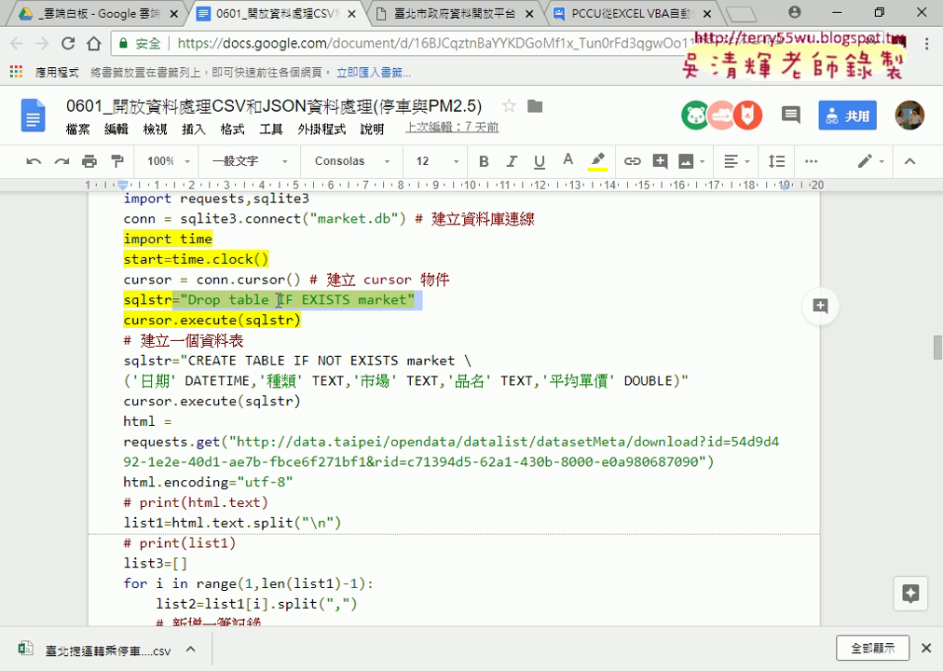
pyautogui.moveTo(276, 300); pyautogui.dragTo(351, 300)
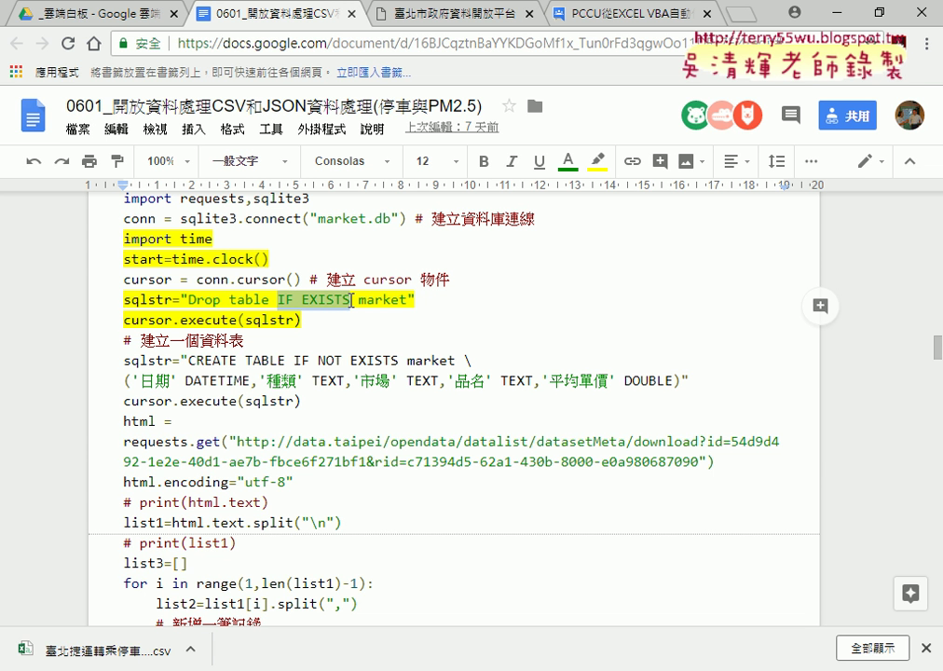
pyautogui.scroll(-1, 243, 280)
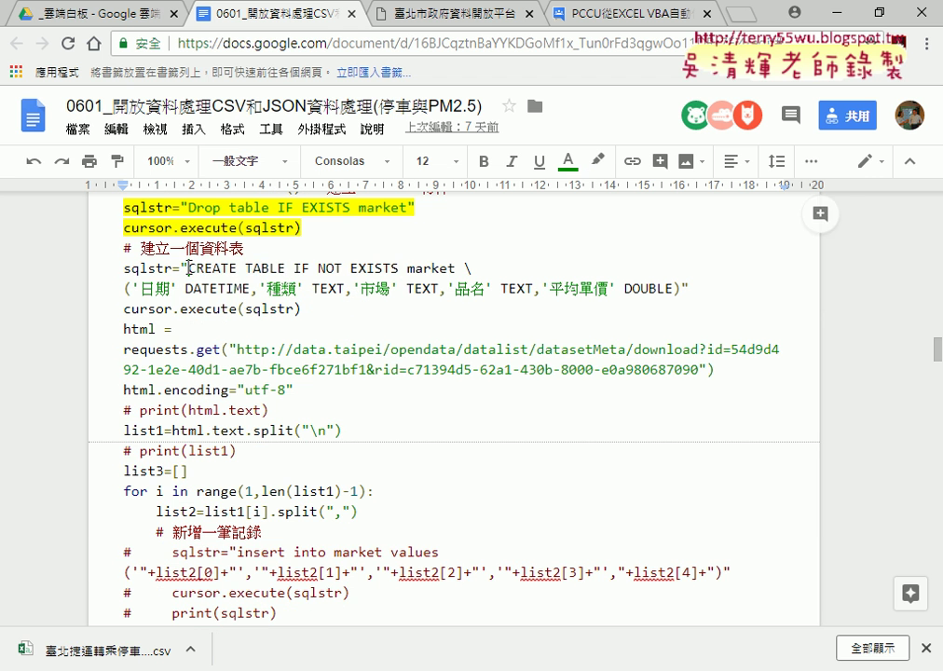
pyautogui.moveTo(189, 268); pyautogui.dragTo(425, 271)
pyautogui.click(316, 268)
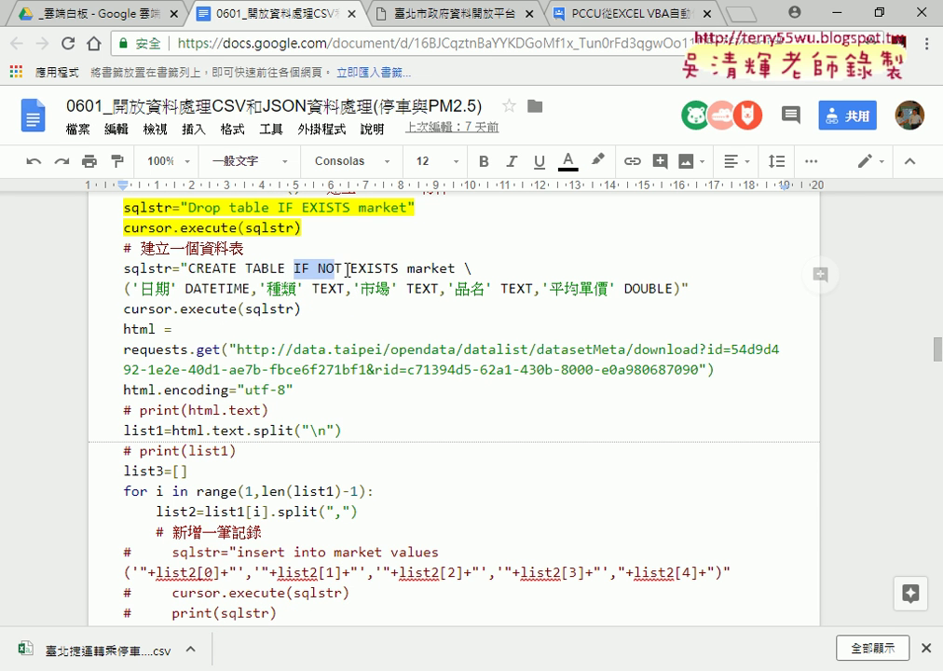
pyautogui.click(419, 270)
pyautogui.doubleClick(430, 269)
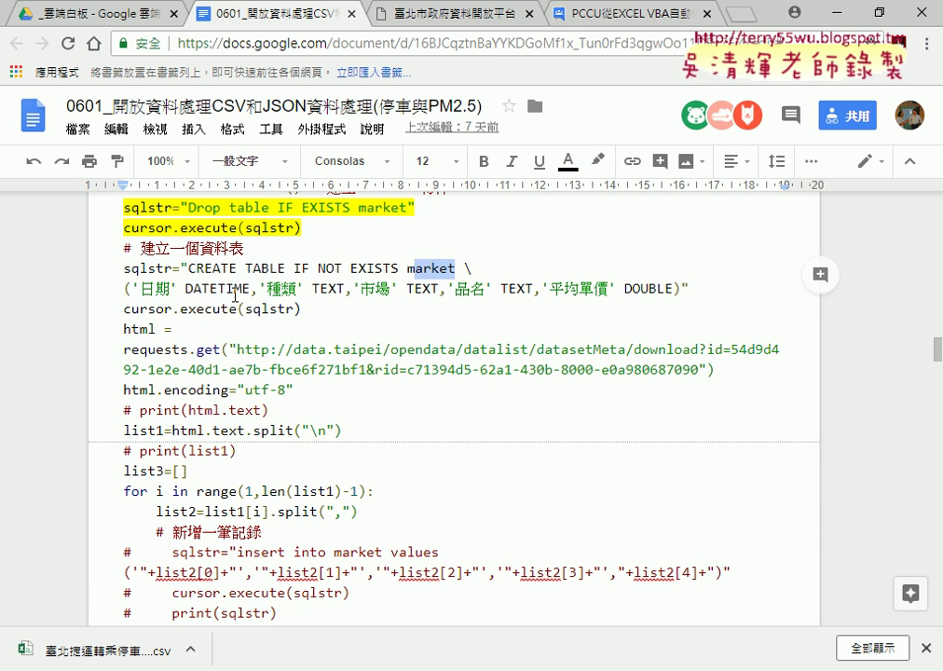
pyautogui.click(139, 289)
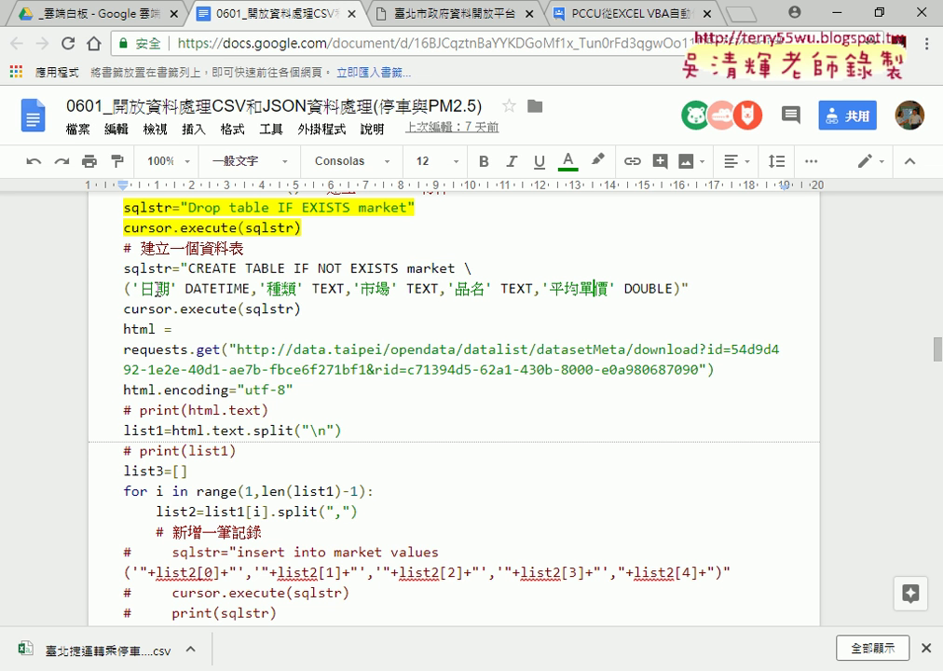
pyautogui.doubleClick(281, 288)
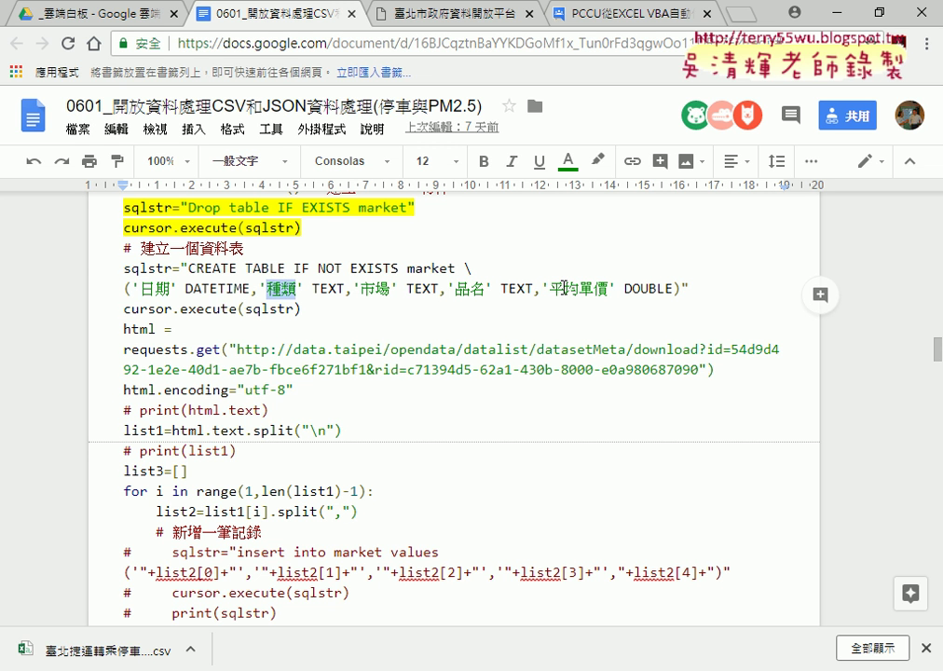
pyautogui.moveTo(185, 288); pyautogui.dragTo(251, 288)
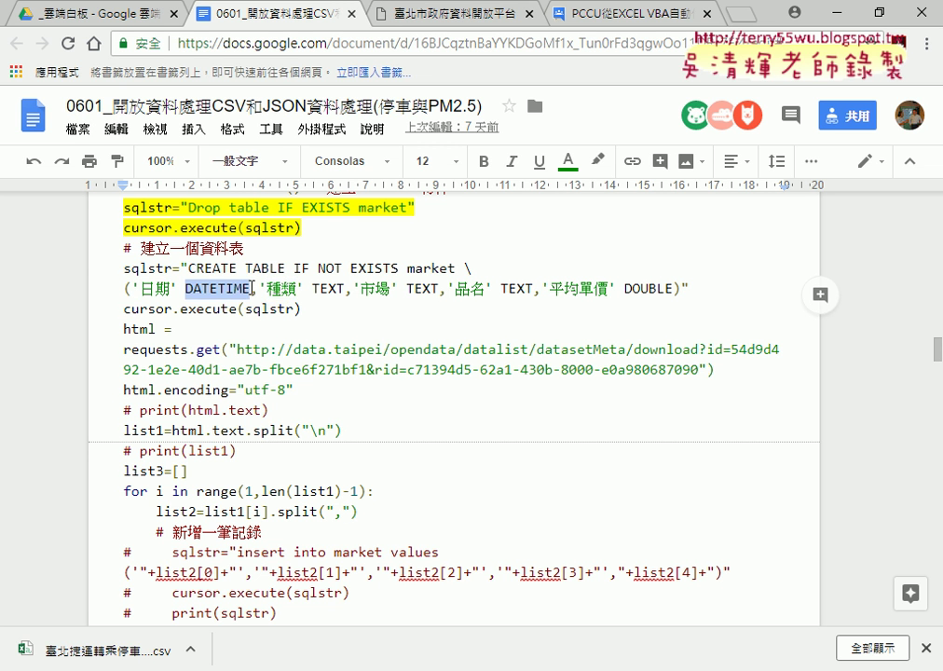
pyautogui.click(251, 288)
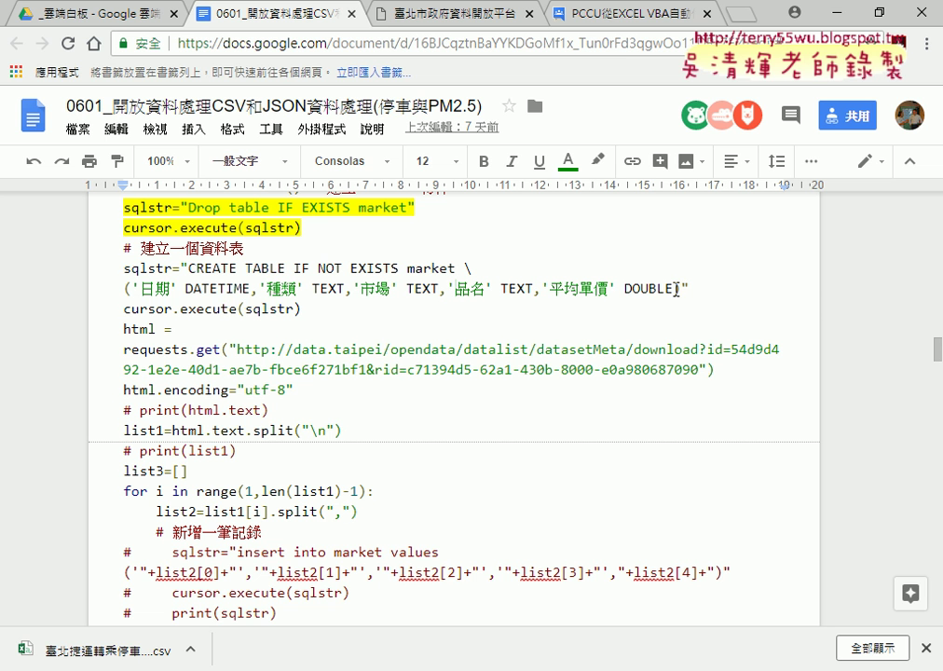
pyautogui.moveTo(675, 289); pyautogui.dragTo(617, 289)
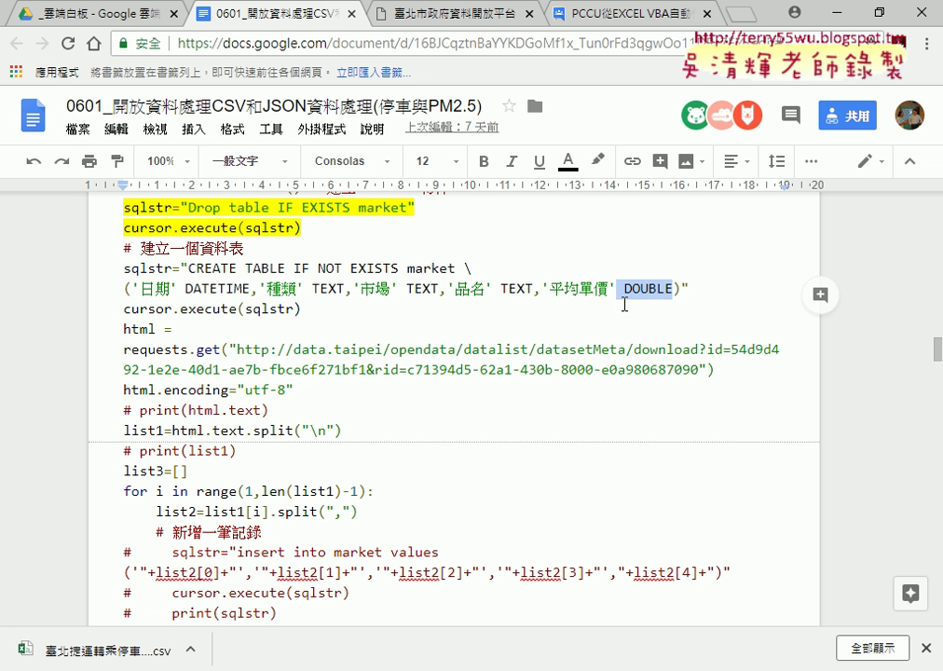
pyautogui.moveTo(500, 288); pyautogui.dragTo(532, 284)
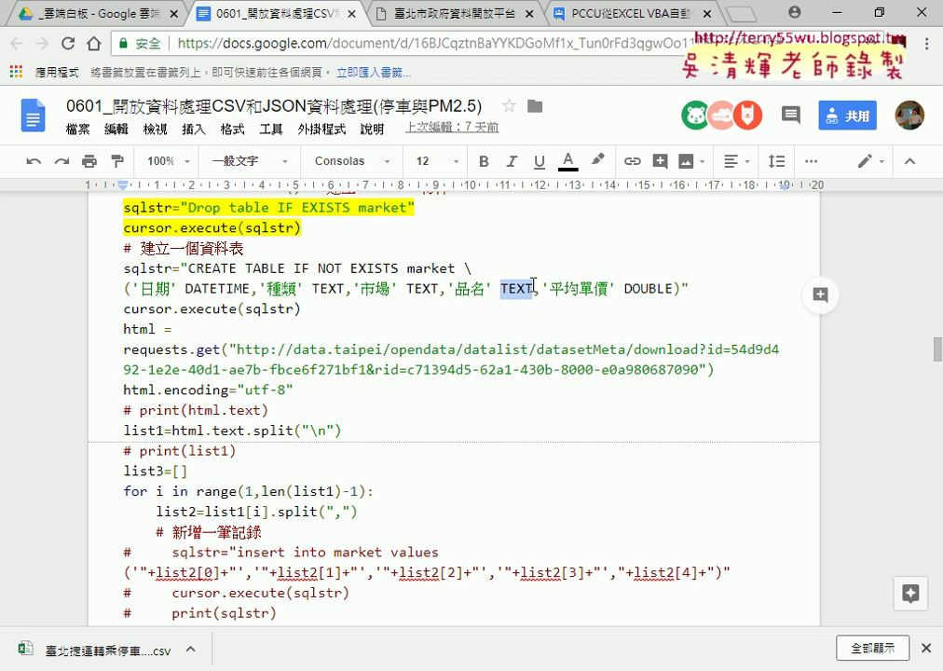
pyautogui.scroll(-1, 532, 284)
pyautogui.scroll(-2, 533, 284)
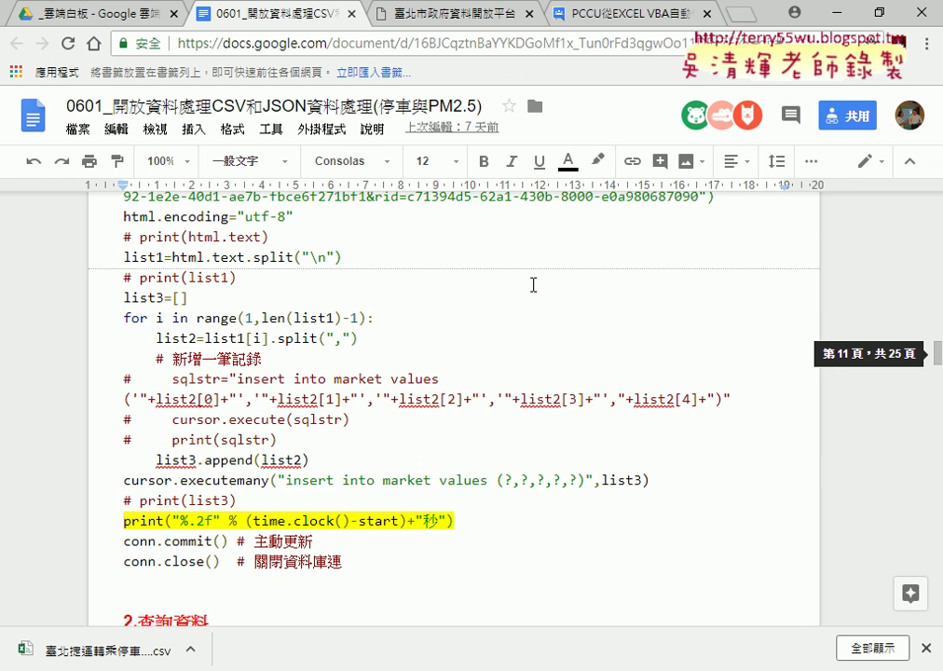
pyautogui.scroll(-2, 533, 284)
pyautogui.scroll(-3, 532, 284)
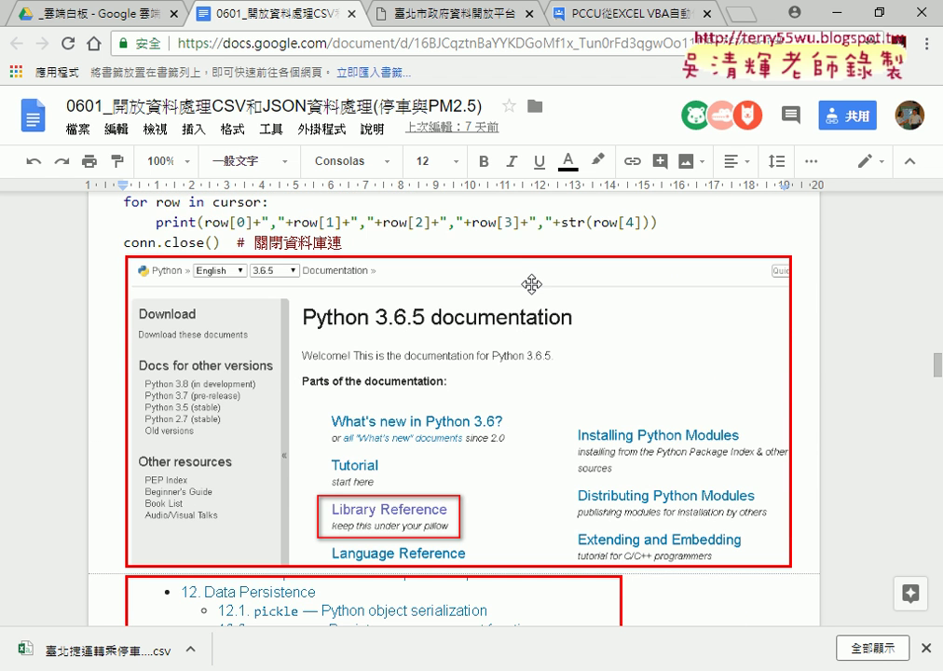
pyautogui.scroll(-1, 531, 284)
pyautogui.scroll(-3, 533, 284)
pyautogui.scroll(-2, 533, 284)
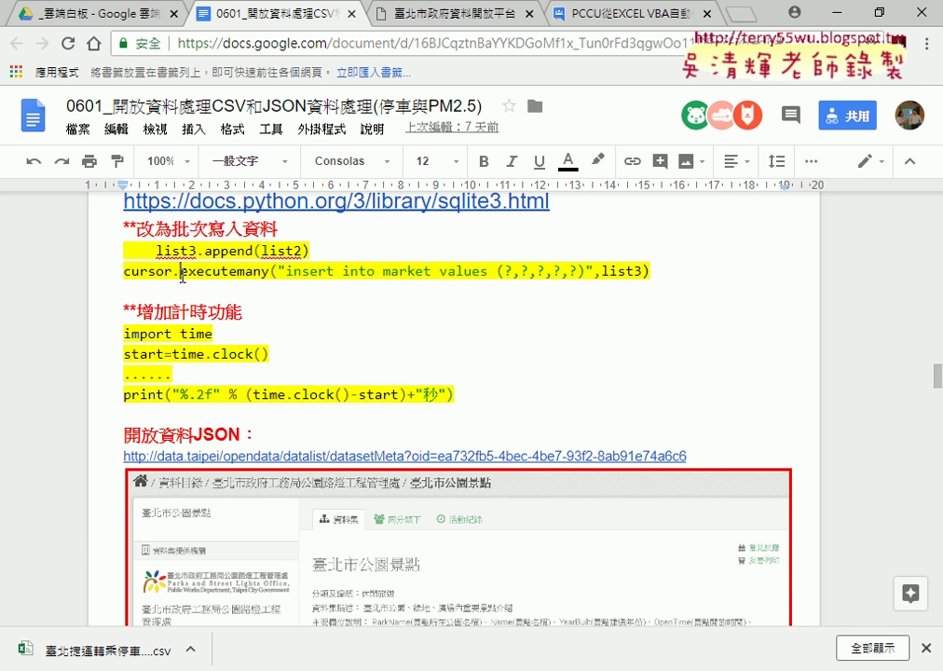
pyautogui.moveTo(180, 271); pyautogui.dragTo(269, 275)
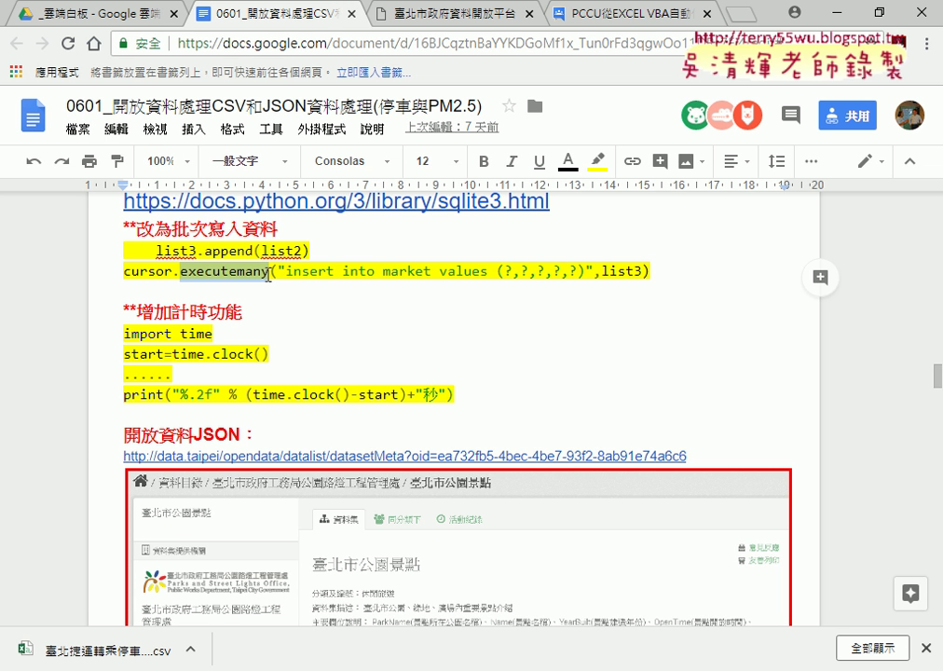
pyautogui.moveTo(503, 271); pyautogui.dragTo(579, 271)
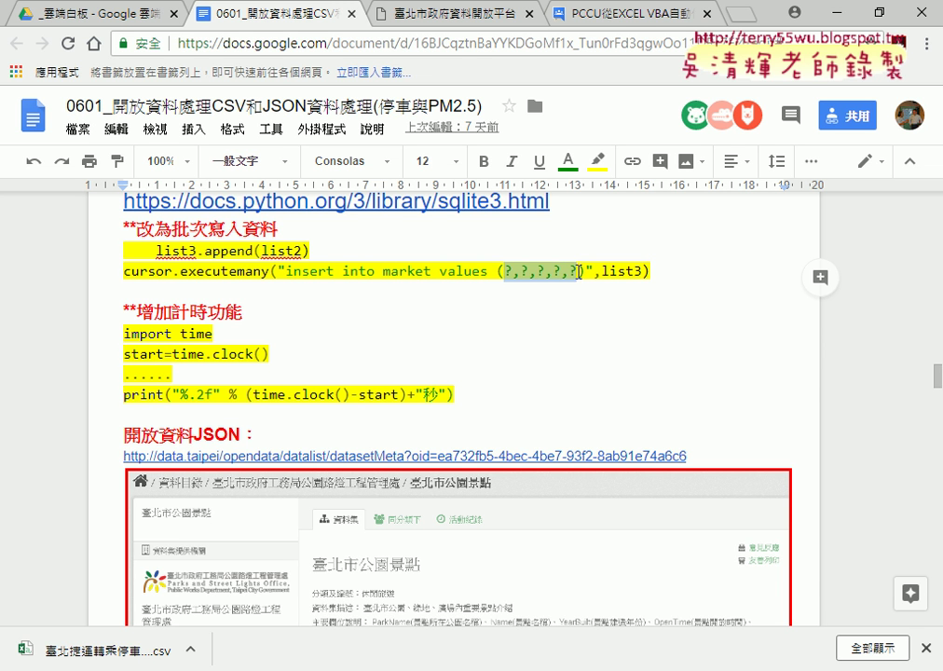
pyautogui.moveTo(204, 251); pyautogui.dragTo(253, 250)
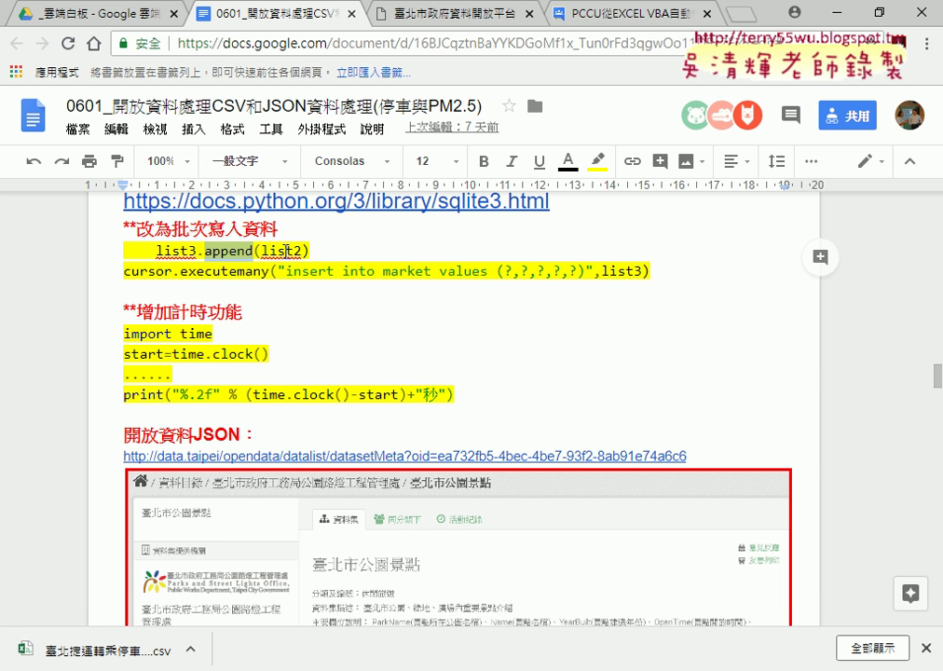
# Highlight the word JSON in the JSON section heading.
pyautogui.scroll(-2, 303, 321)
pyautogui.scroll(-1, 303, 337)
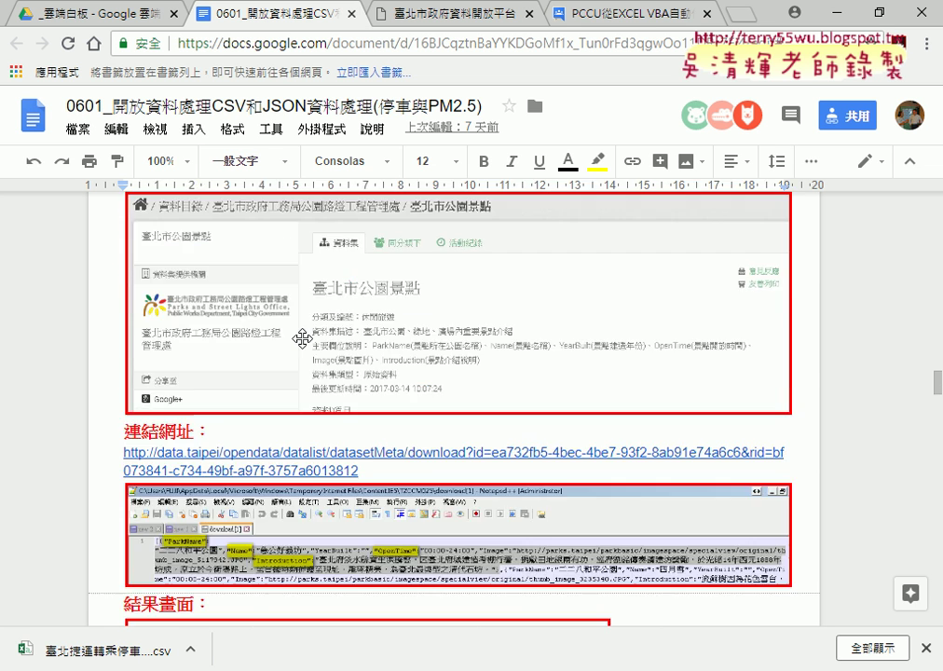
pyautogui.scroll(2, 303, 337)
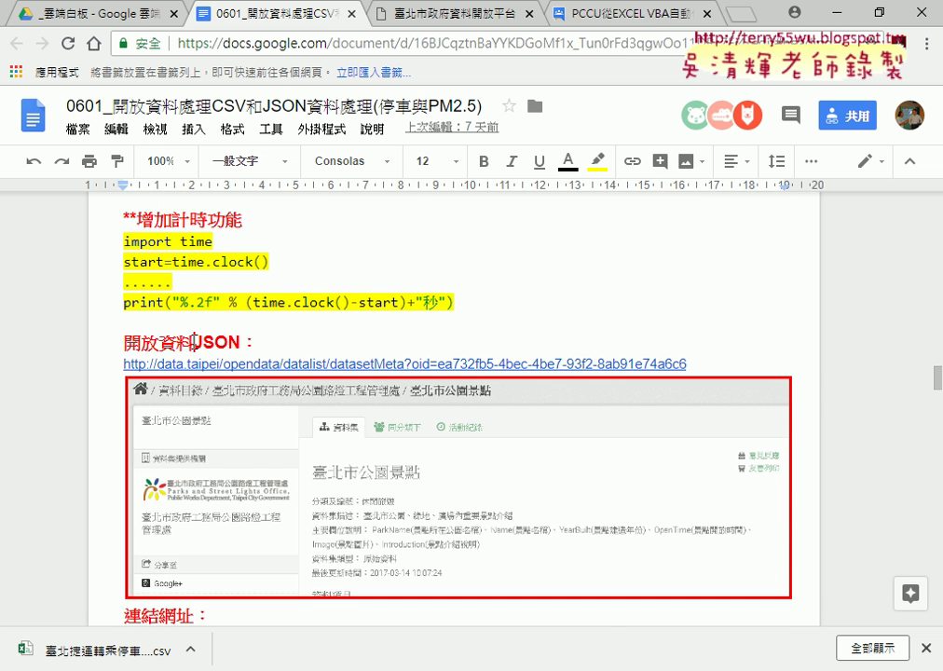
pyautogui.doubleClick(193, 342)
pyautogui.scroll(-3, 354, 341)
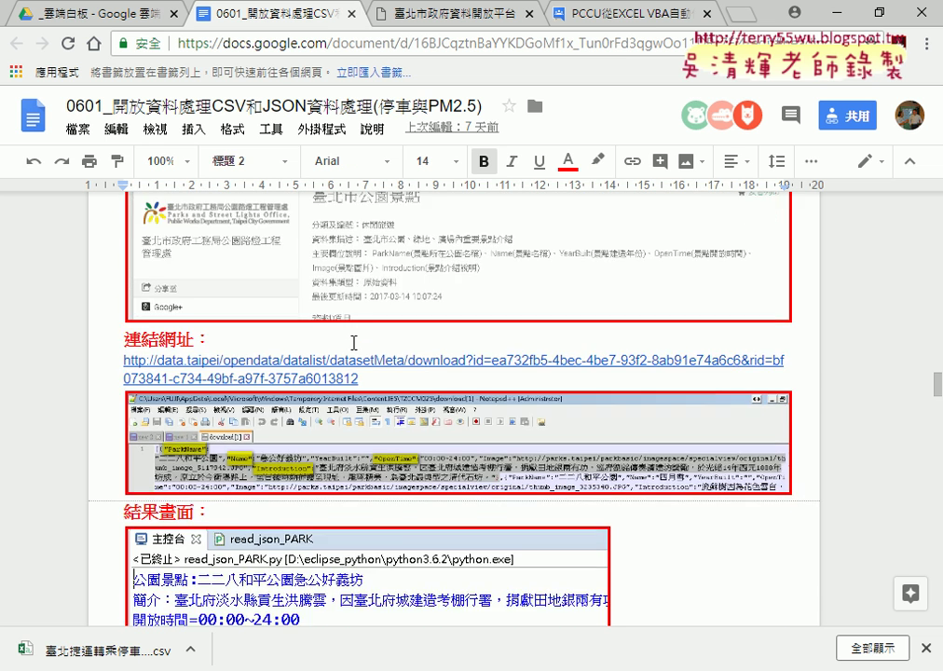
pyautogui.scroll(-3, 354, 317)
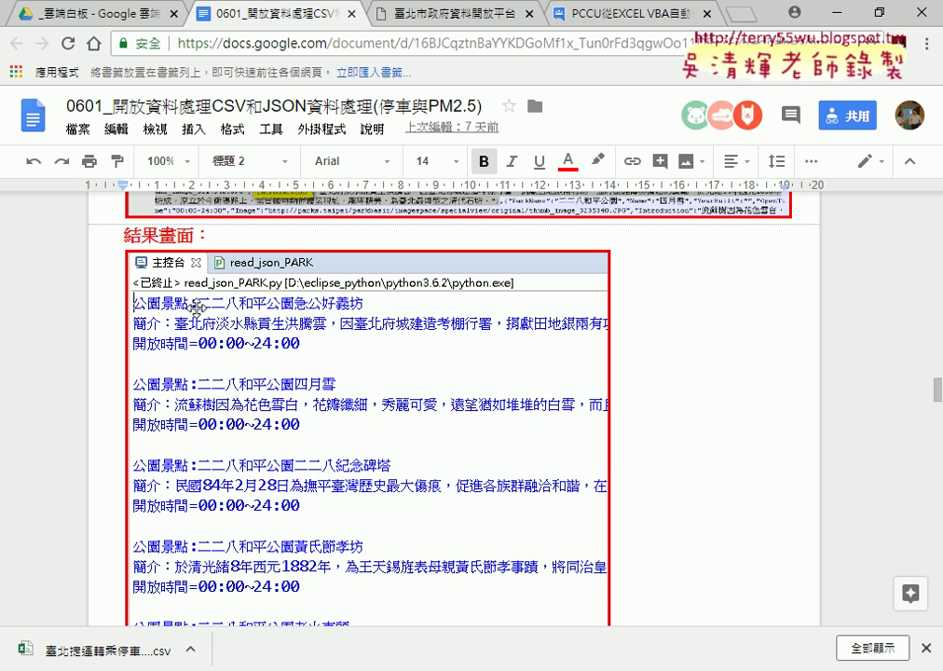
pyautogui.scroll(2, 196, 307)
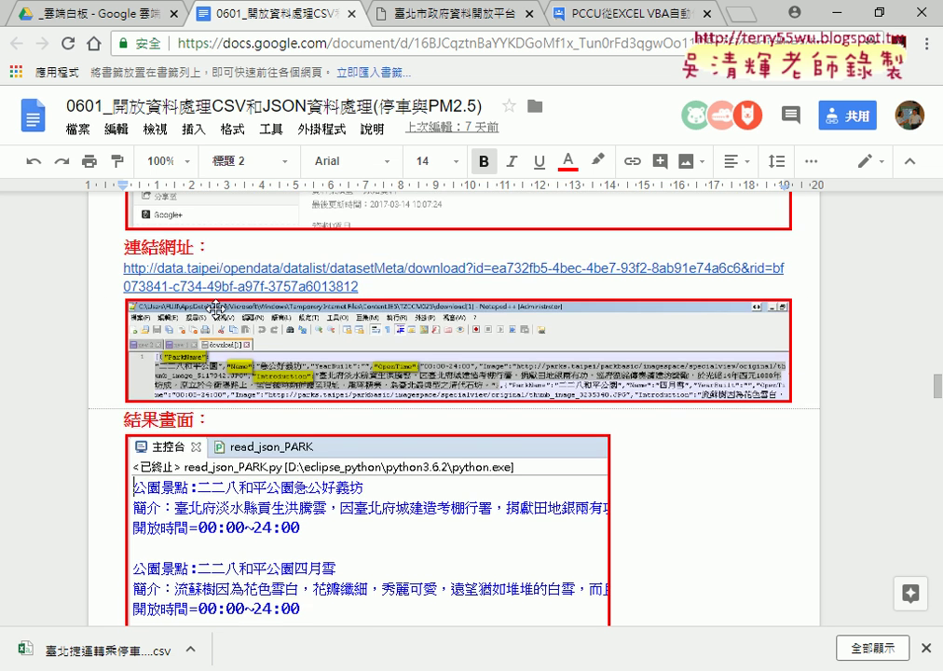
# Scroll past the Park03 SQLite import code to the 行政院開放資料平台 OpenData.epa section.
pyautogui.scroll(-5, 515, 359)
pyautogui.scroll(-2, 515, 358)
pyautogui.scroll(-3, 515, 359)
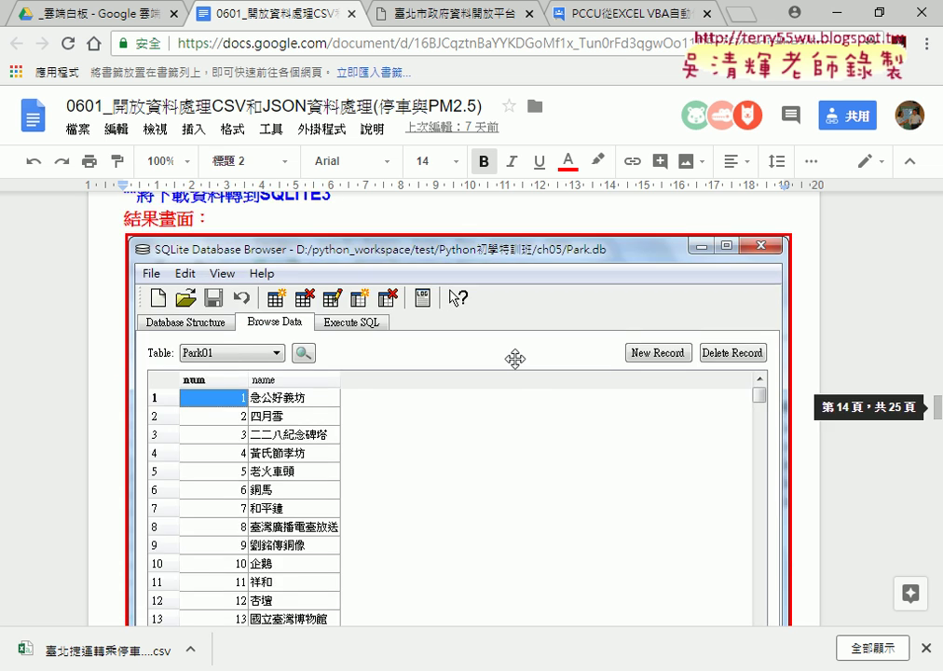
pyautogui.scroll(-3, 515, 359)
pyautogui.scroll(-3, 515, 358)
pyautogui.scroll(-4, 515, 359)
pyautogui.scroll(-4, 515, 358)
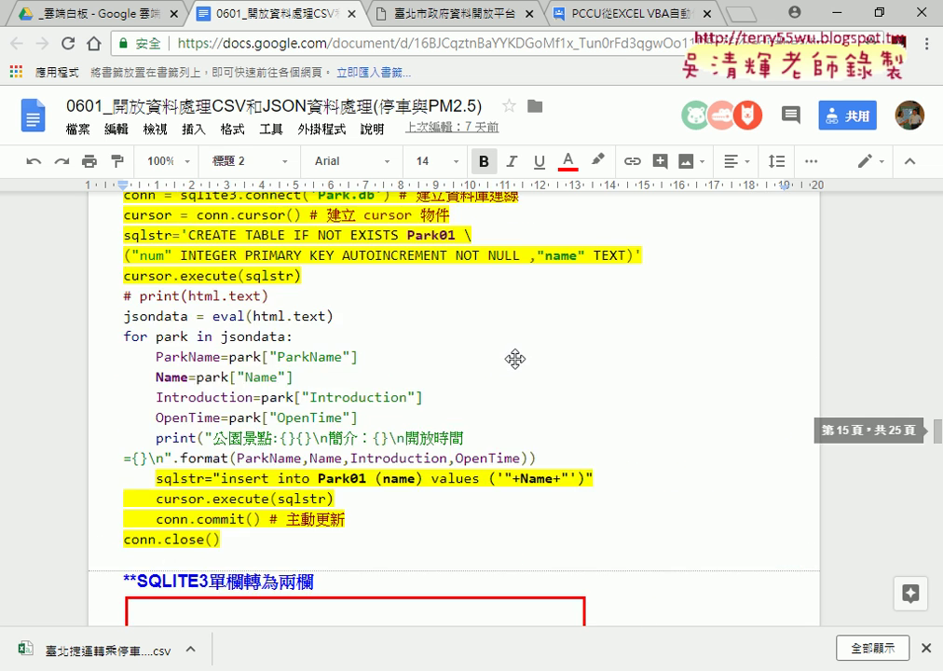
pyautogui.scroll(-3, 515, 359)
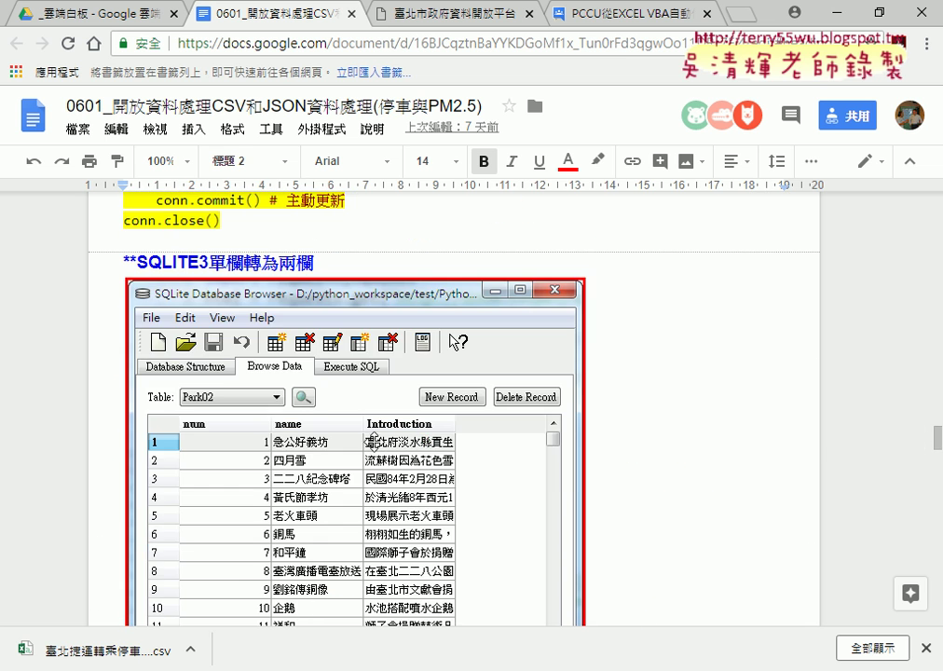
pyautogui.scroll(-4, 429, 478)
pyautogui.scroll(-4, 429, 478)
pyautogui.scroll(-4, 429, 478)
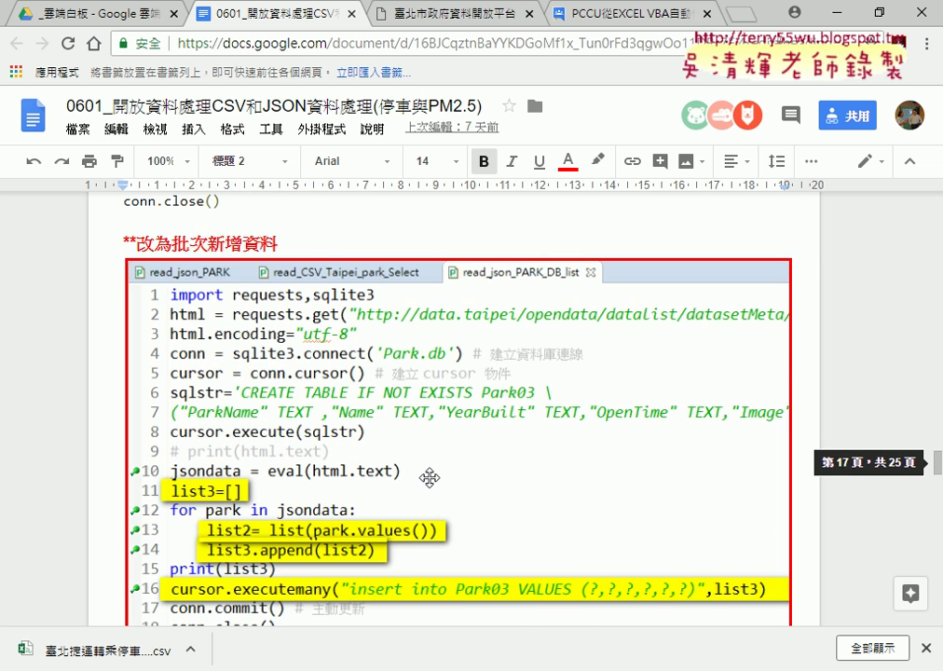
pyautogui.scroll(-3, 430, 478)
pyautogui.scroll(-4, 430, 477)
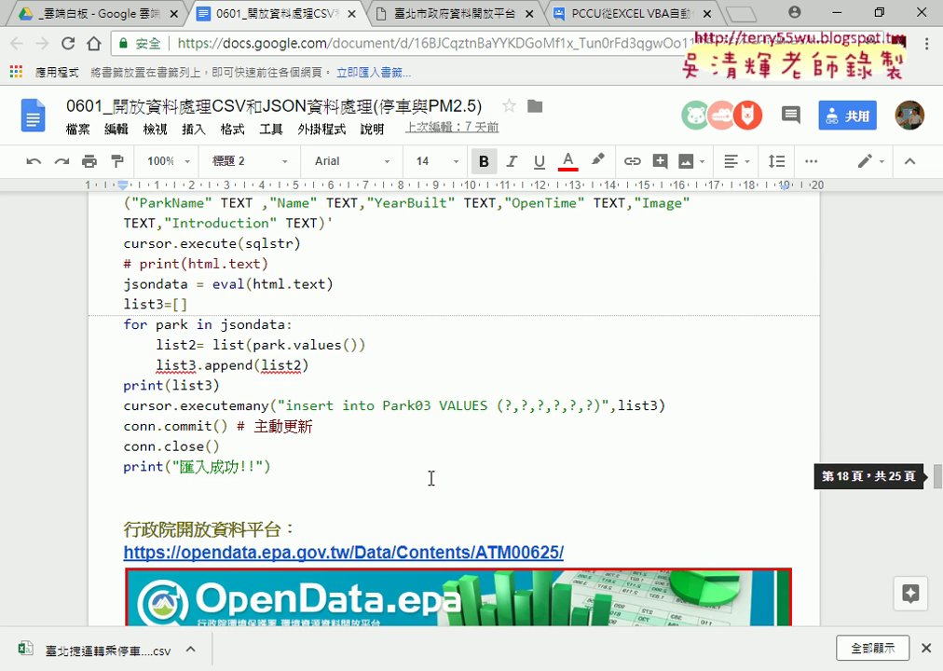
pyautogui.scroll(-2, 430, 478)
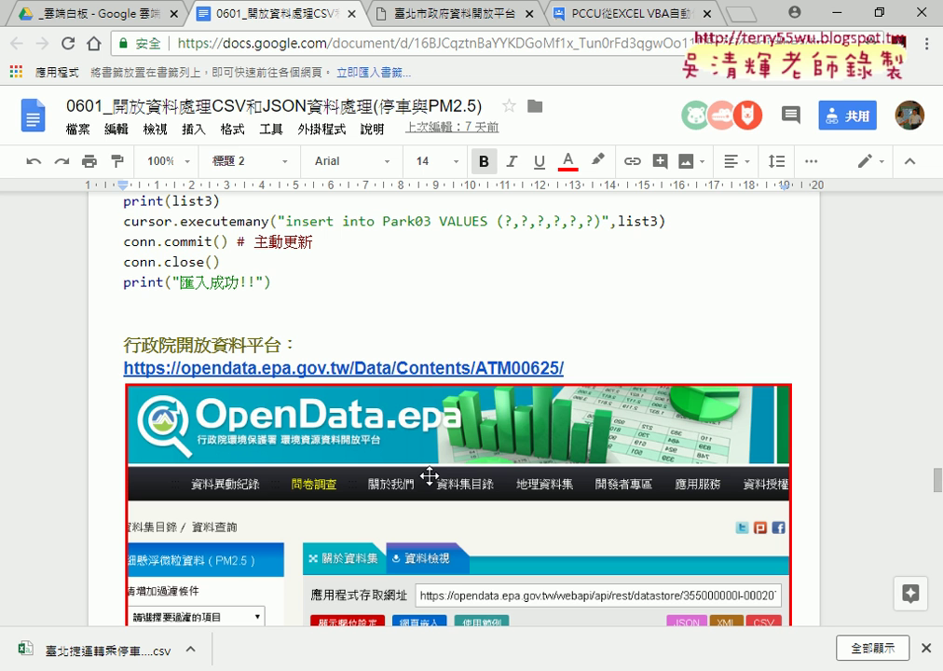
# Open the OpenData.epa 細懸浮微粒資料(PM2.5) page in a new tab and view its station readings.
pyautogui.click(427, 367)
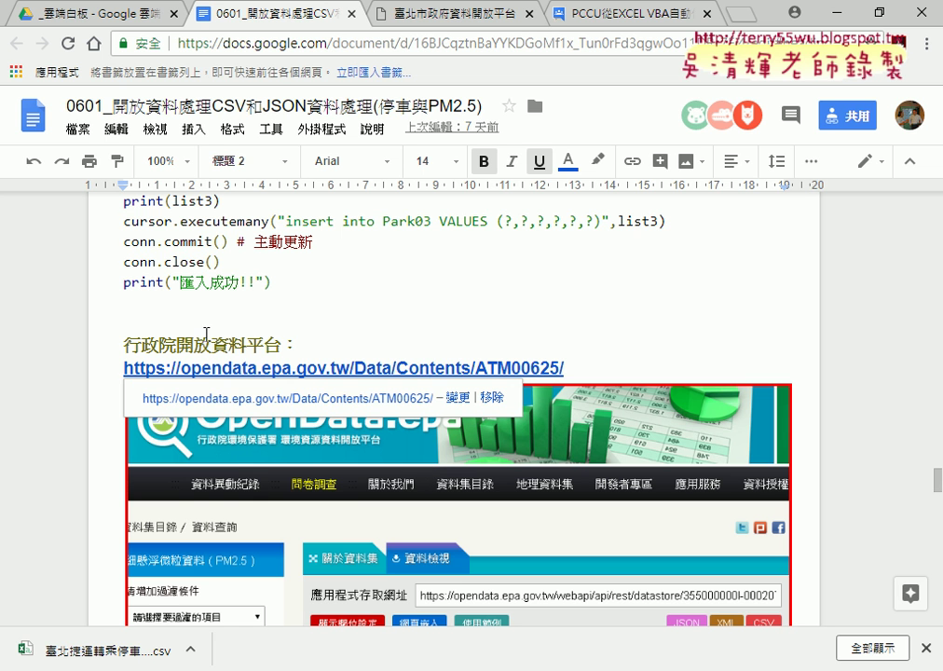
pyautogui.click(296, 399)
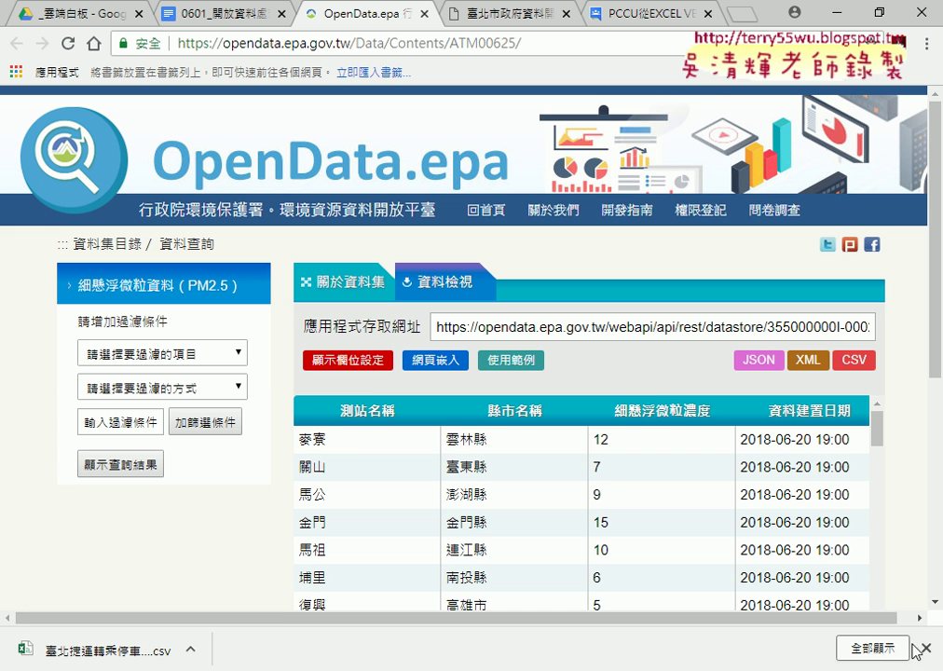
pyautogui.click(924, 646)
pyautogui.scroll(-2, 931, 433)
pyautogui.moveTo(940, 430); pyautogui.dragTo(940, 498)
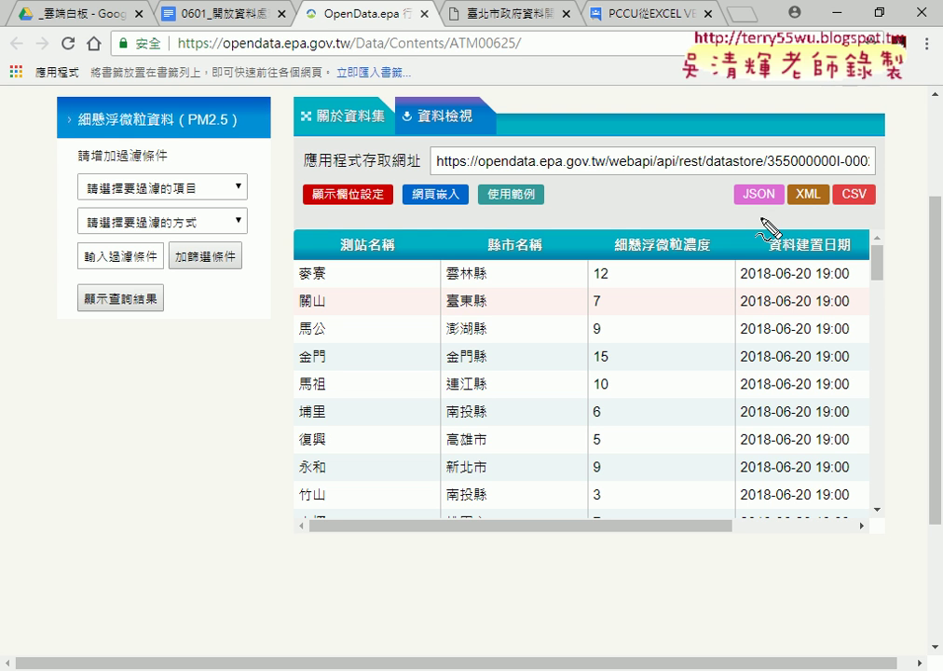
pyautogui.moveTo(773, 177); pyautogui.dragTo(778, 184)
pyautogui.moveTo(828, 224)
pyautogui.mouseDown()
pyautogui.moveTo(812, 202)
pyautogui.moveTo(852, 195)
pyautogui.moveTo(909, 125)
pyautogui.moveTo(891, 155)
pyautogui.moveTo(902, 140)
pyautogui.mouseUp()
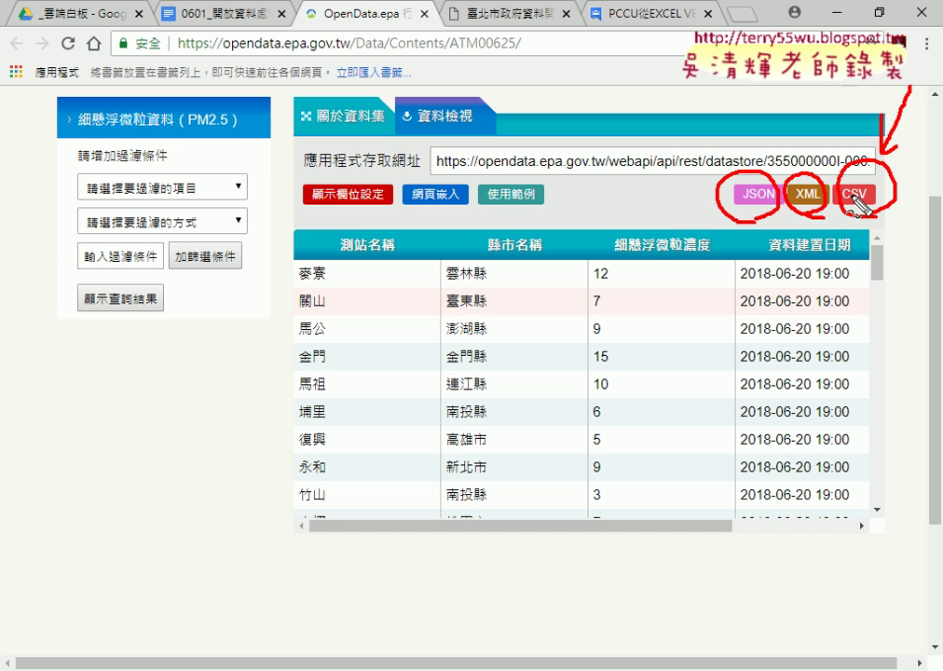